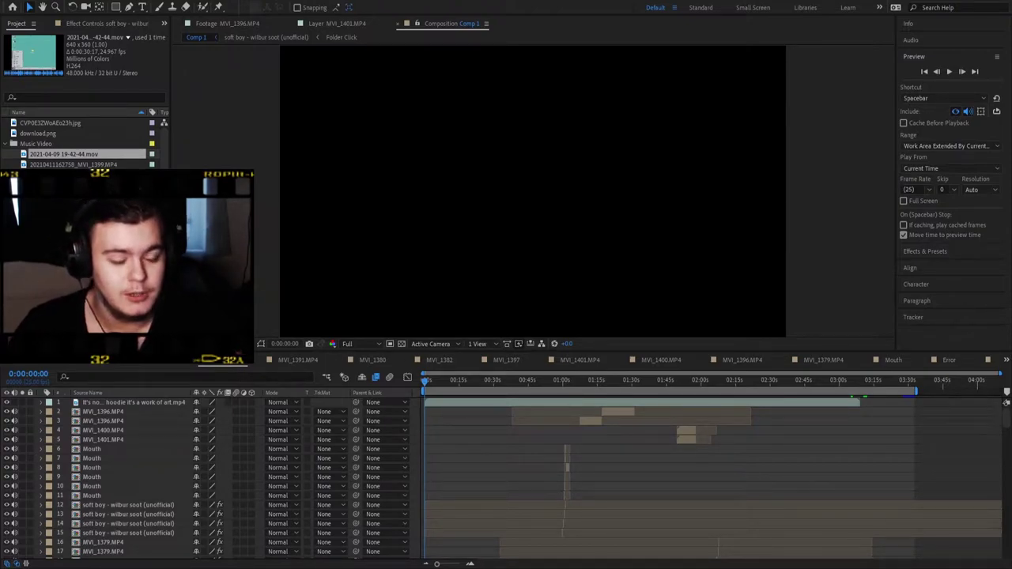
Open the hoodie clip layer in its own Layer viewer and scrub through its footage.
click(138, 402)
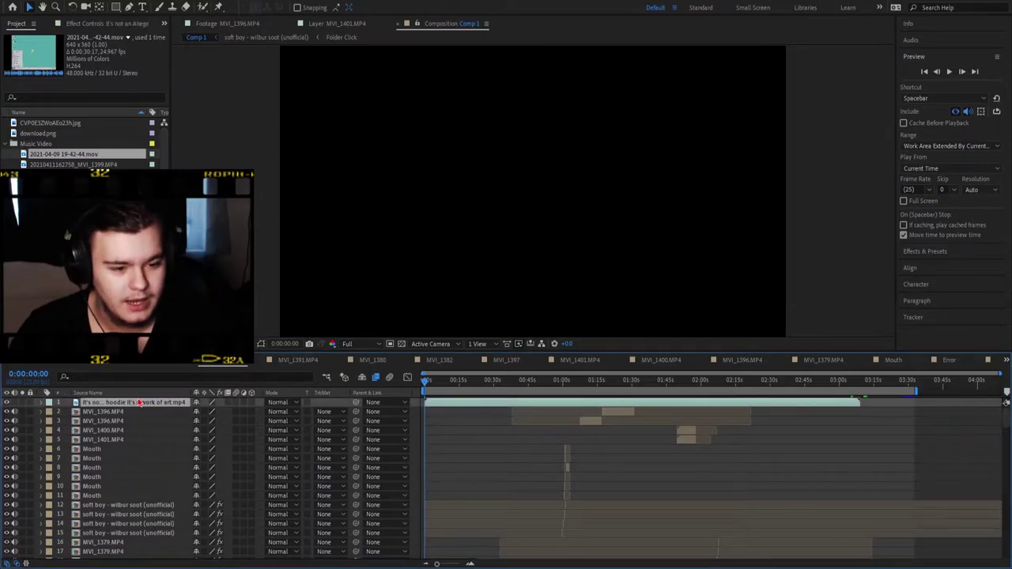
double_click(147, 403)
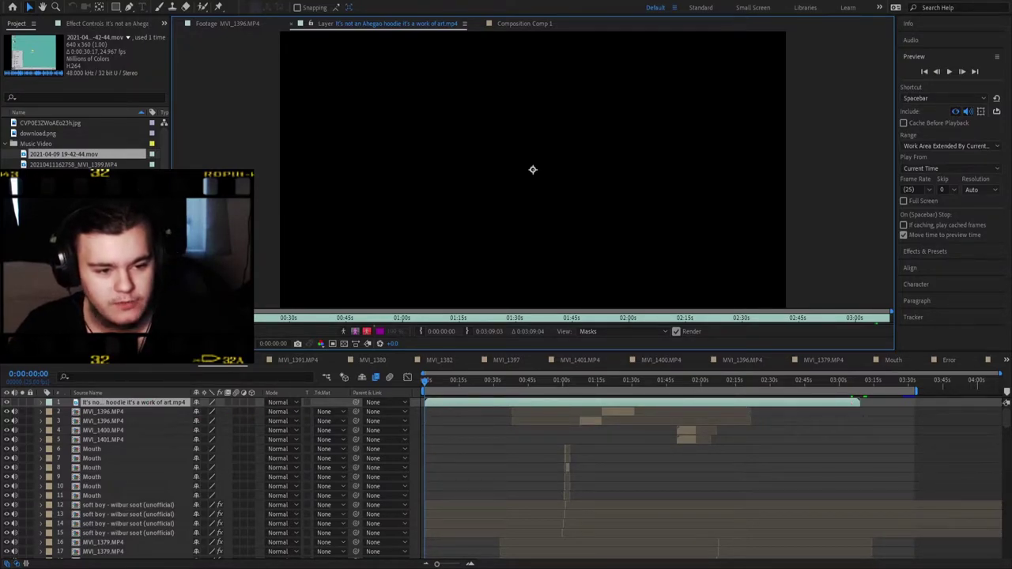
mouse_move(257, 318)
mouse_down()
mouse_move(289, 333)
mouse_move(380, 319)
mouse_move(921, 328)
mouse_up()
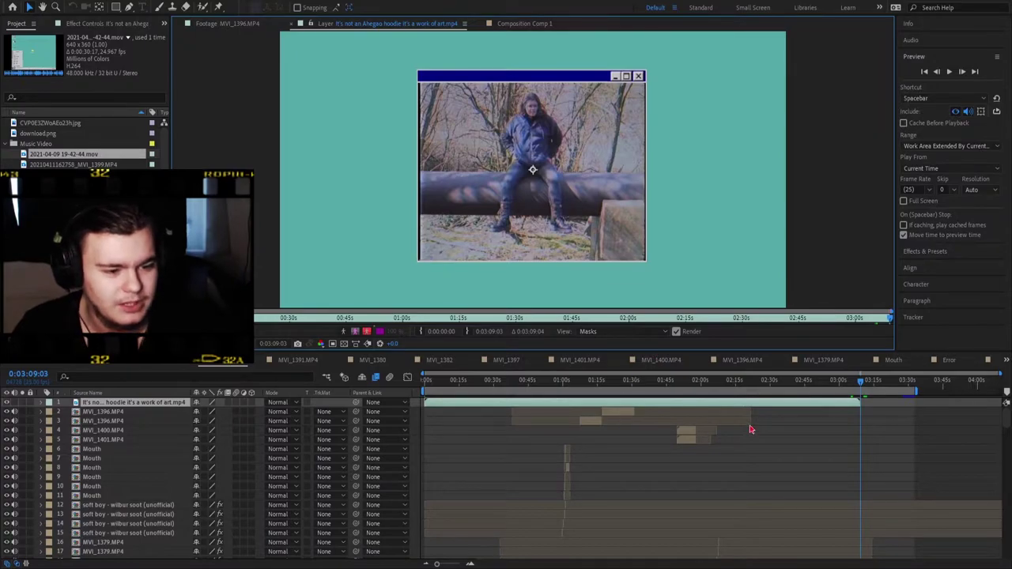
scroll(751, 440, down, 3)
scroll(770, 442, up, 3)
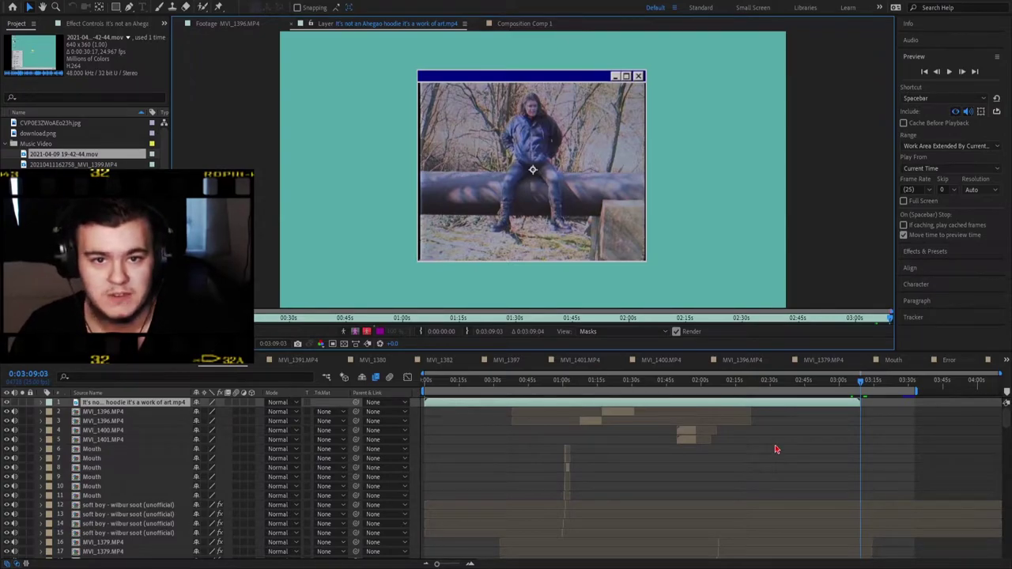
key(F2)
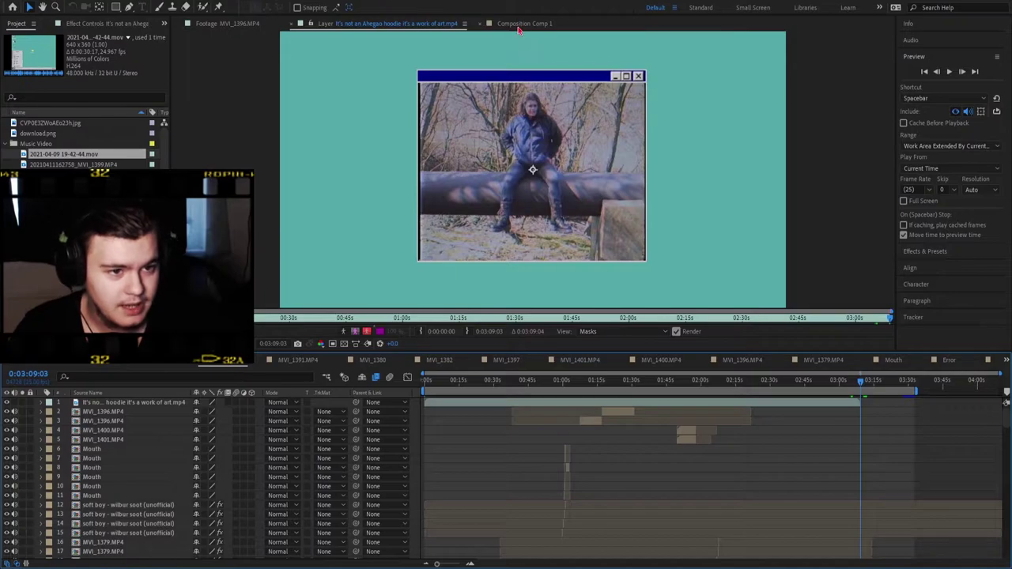
Back in Comp 1, scrub past the Home Videos folder to the upside-down 1984 clip.
click(518, 23)
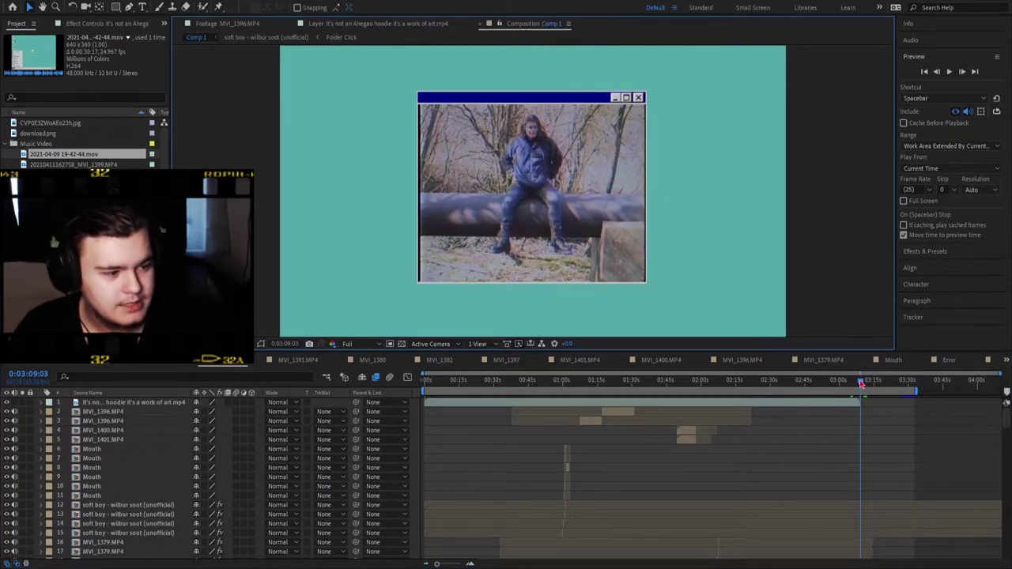
click(868, 386)
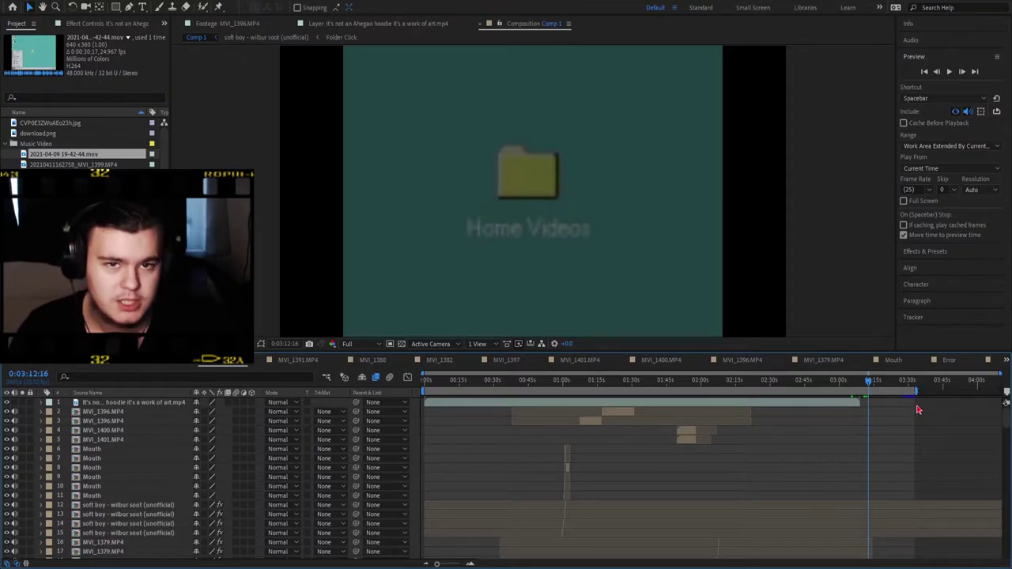
scroll(913, 411, down, 15)
scroll(910, 409, down, 10)
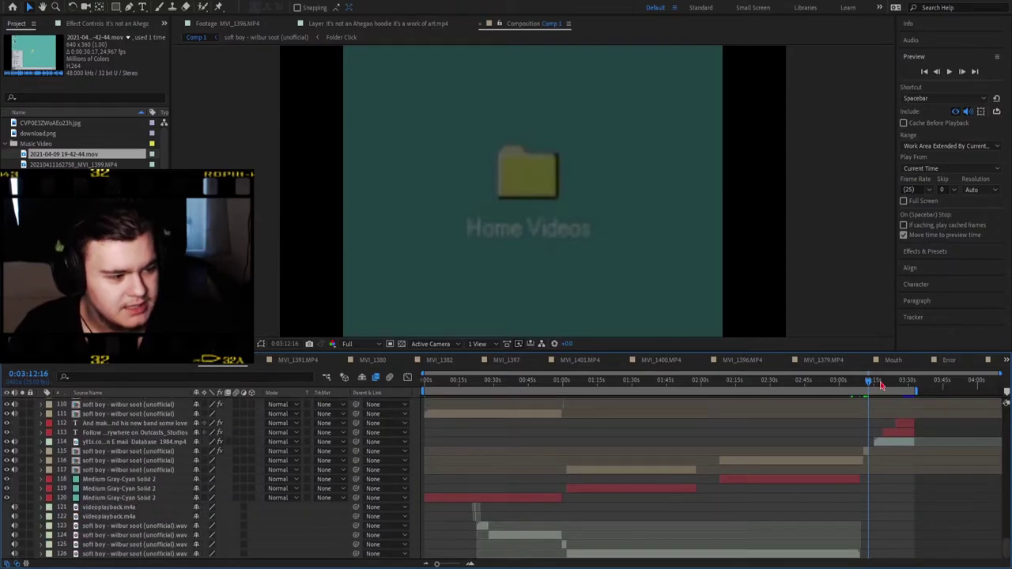
click(873, 383)
drag(873, 385, 882, 385)
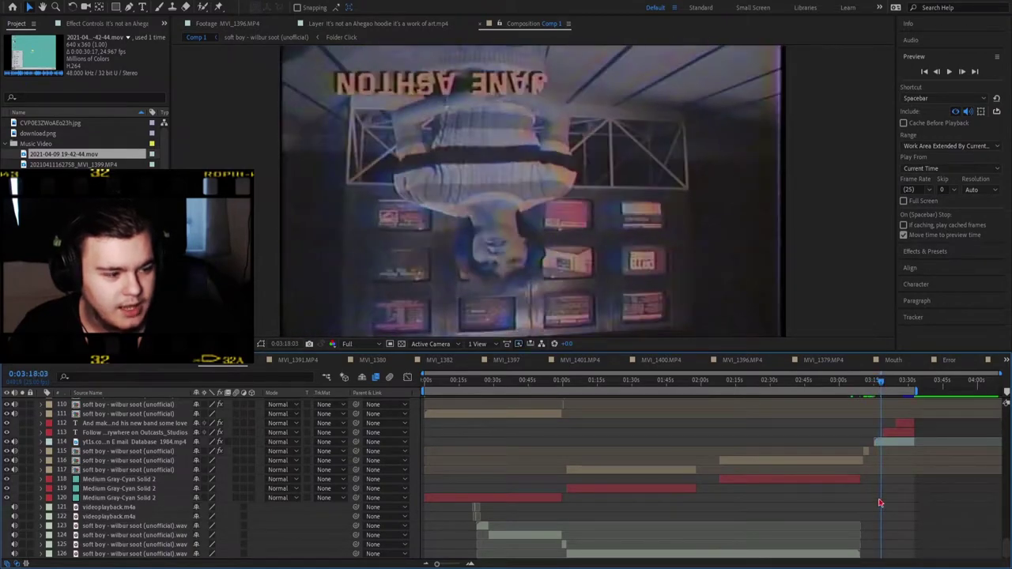
Show the 1984 clip's effects and collapse Invert, uni.VHS, Fade In-Out and Solid Composite.
click(889, 442)
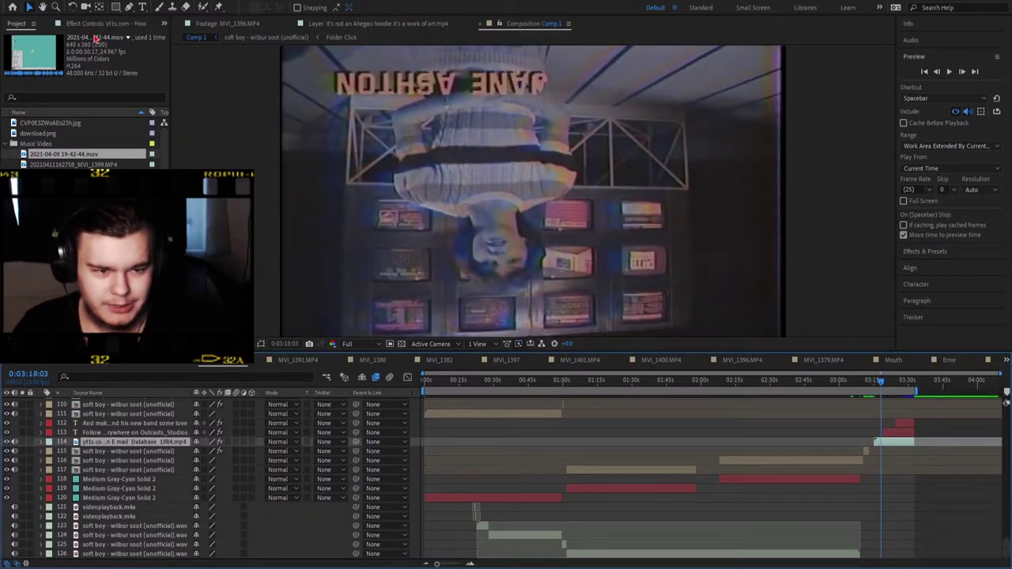
key(F3)
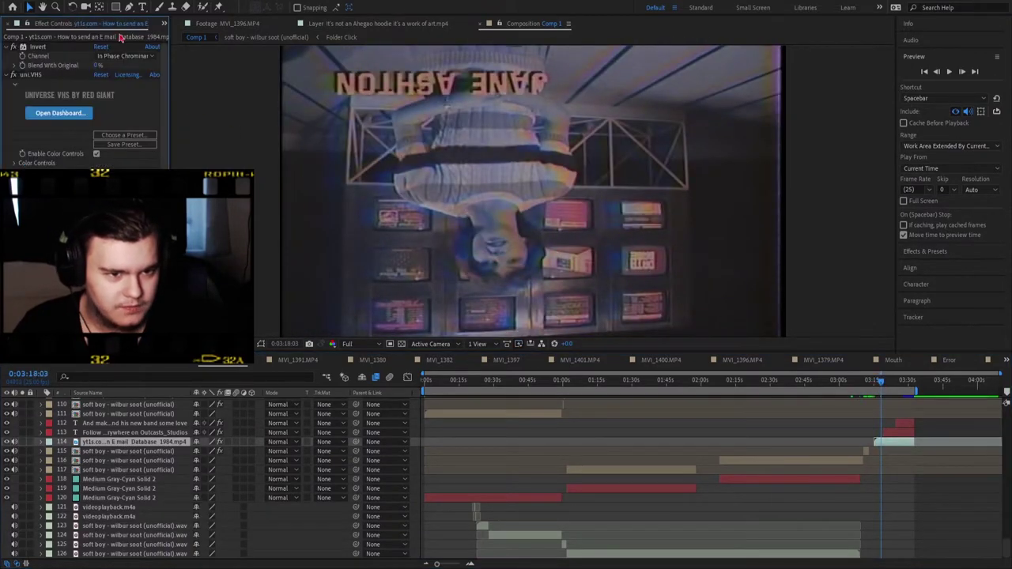
click(13, 47)
click(13, 56)
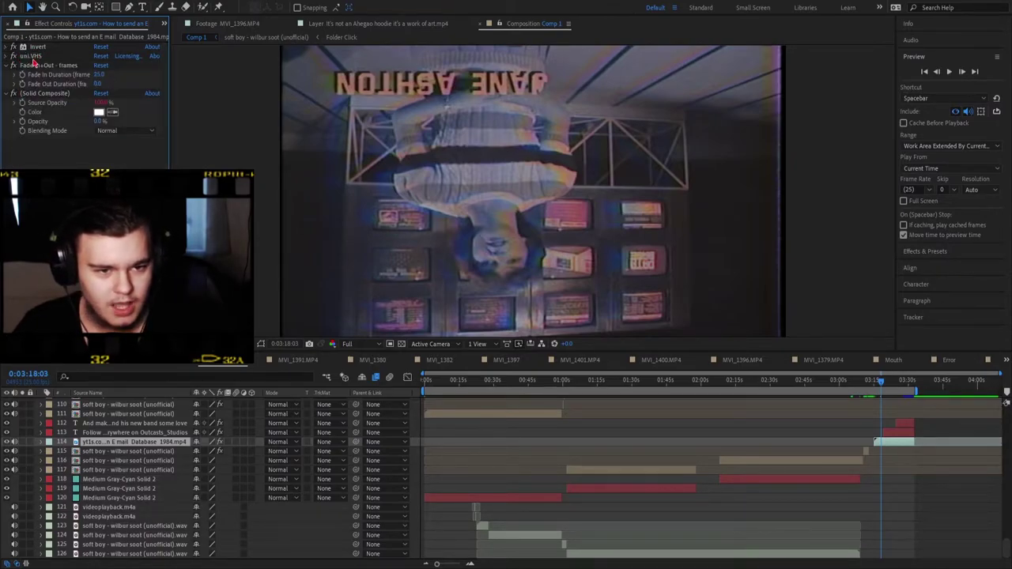
click(13, 65)
click(9, 75)
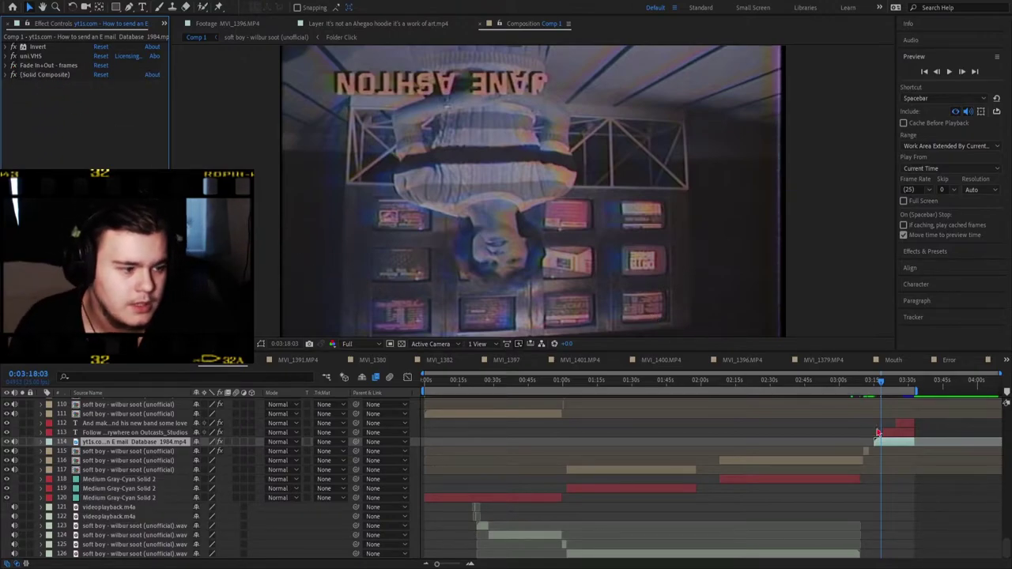
Play the closing titles and peek into the Mouth and soft boy compositions.
click(884, 385)
key(space)
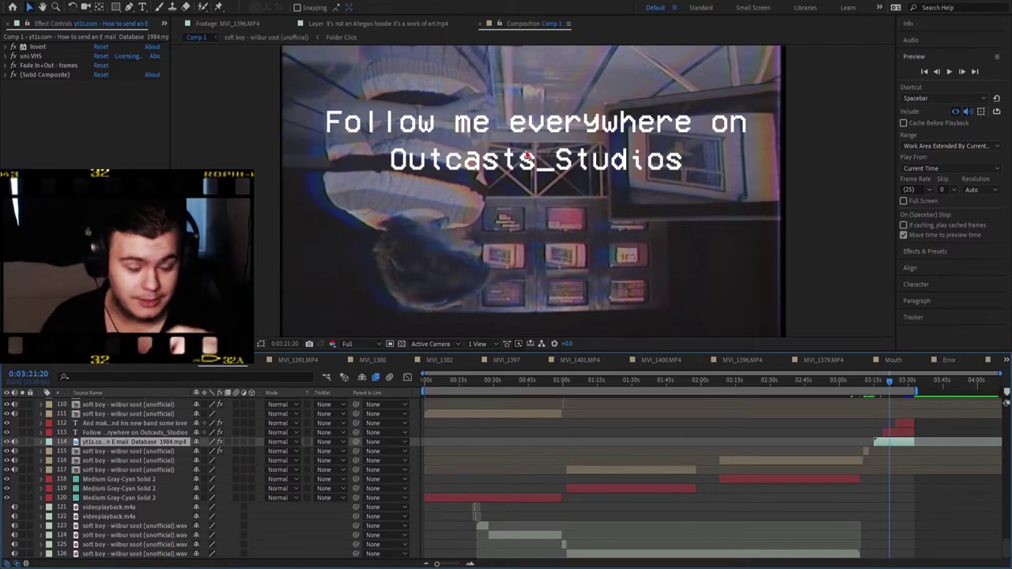
click(889, 360)
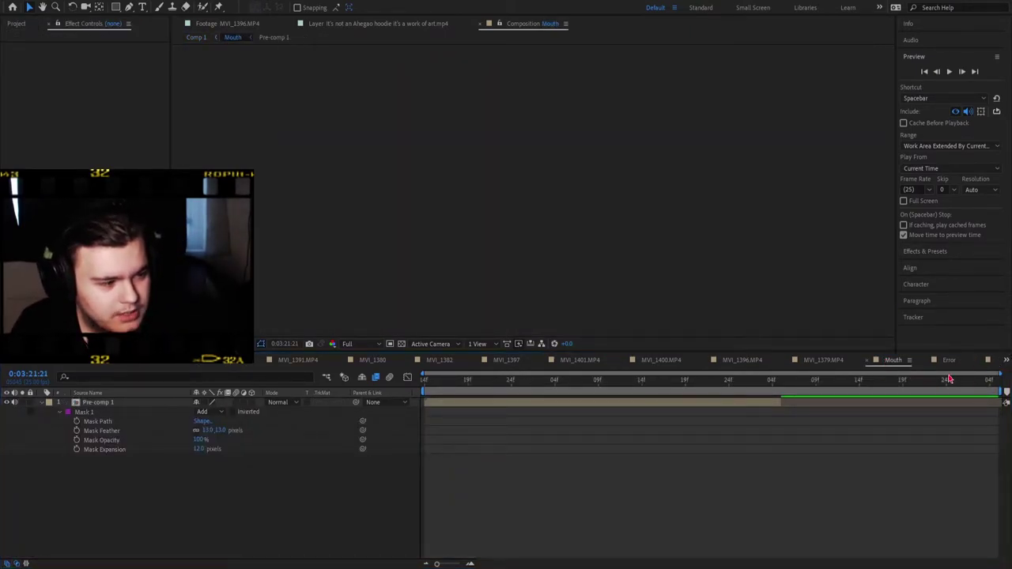
key(Tab)
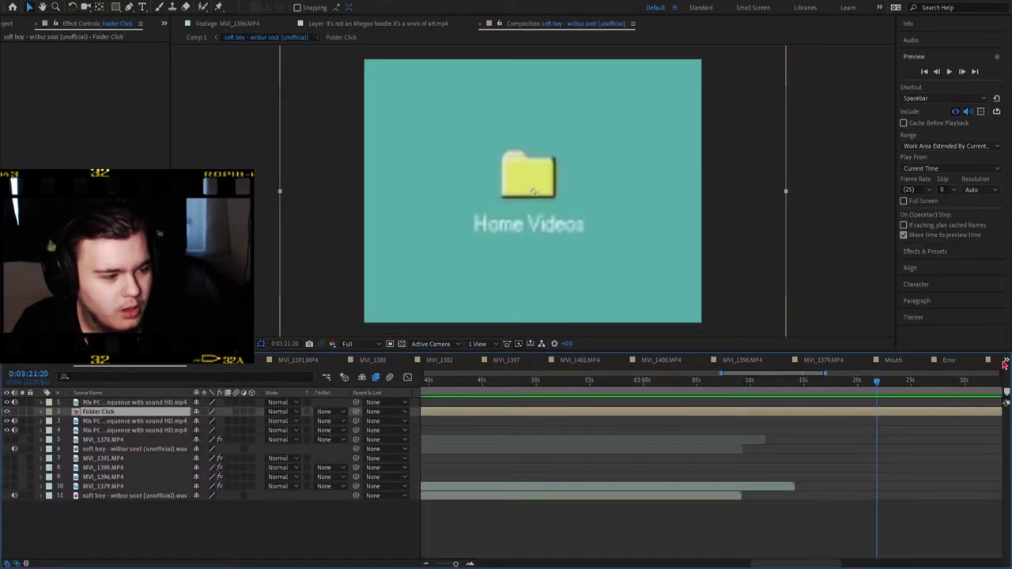
Return to Comp 1, scrub to the second closing title, then back to the Home Videos frame at 3:12:16.
key(Tab)
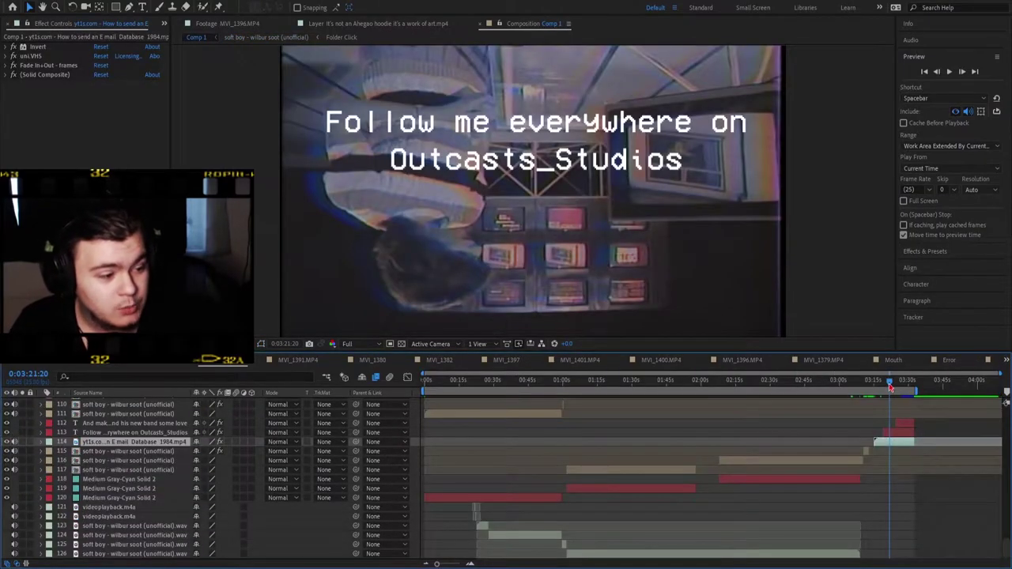
drag(896, 387, 901, 386)
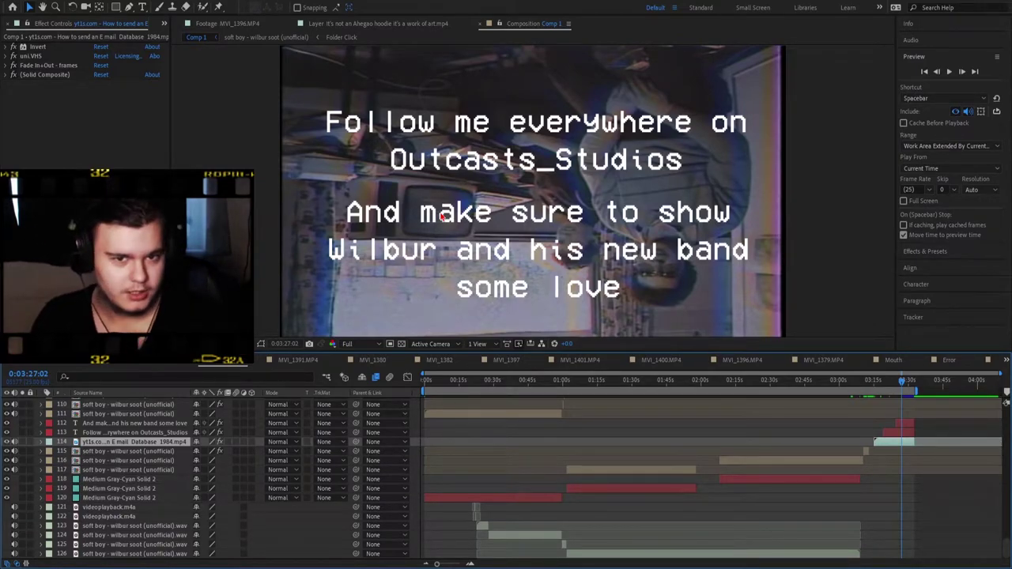
click(870, 384)
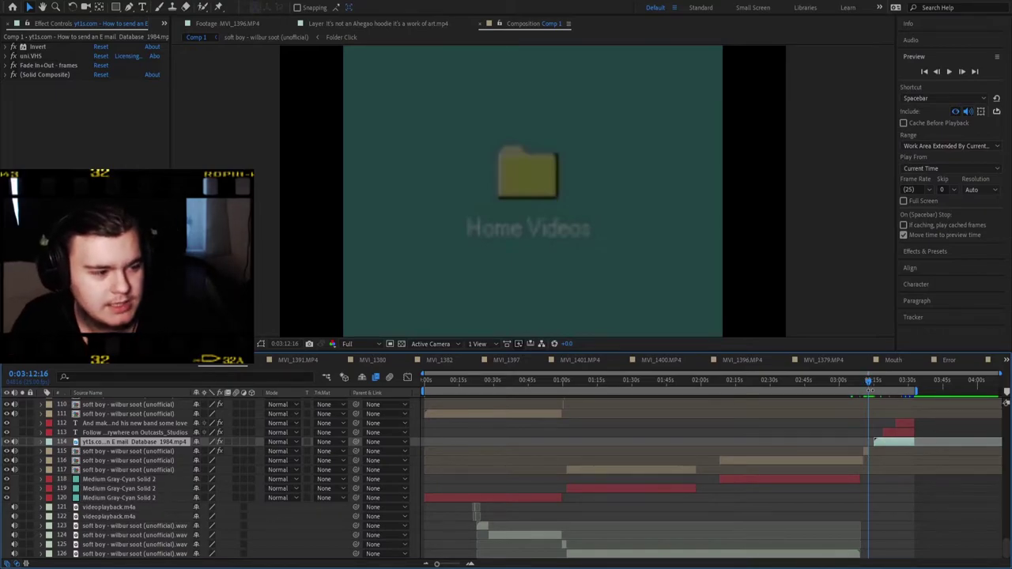
Scrub back through the Media offline error windows, then jump to about 0:31.
drag(861, 384, 703, 386)
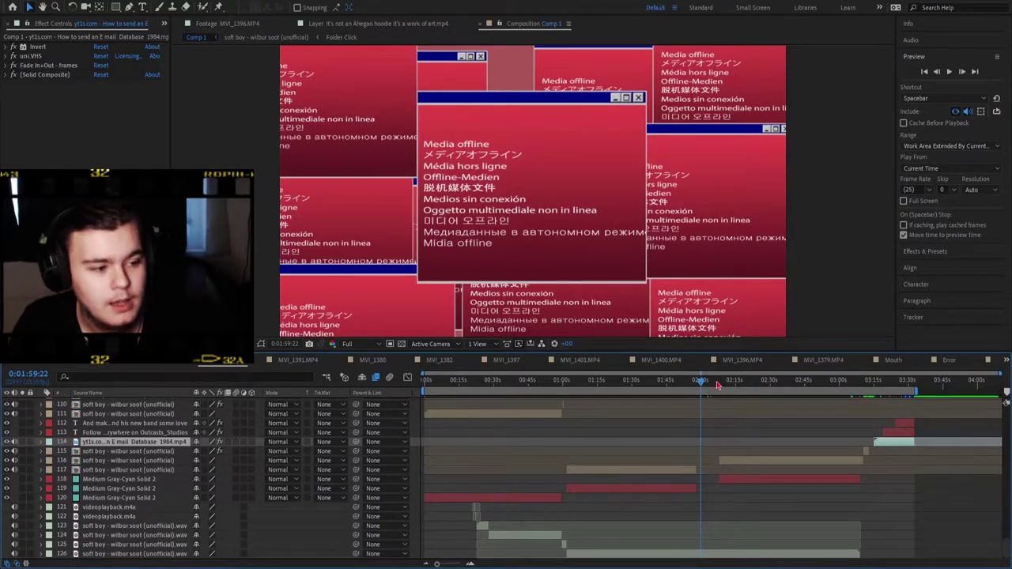
mouse_move(707, 384)
mouse_down()
mouse_move(694, 382)
mouse_move(721, 381)
mouse_up()
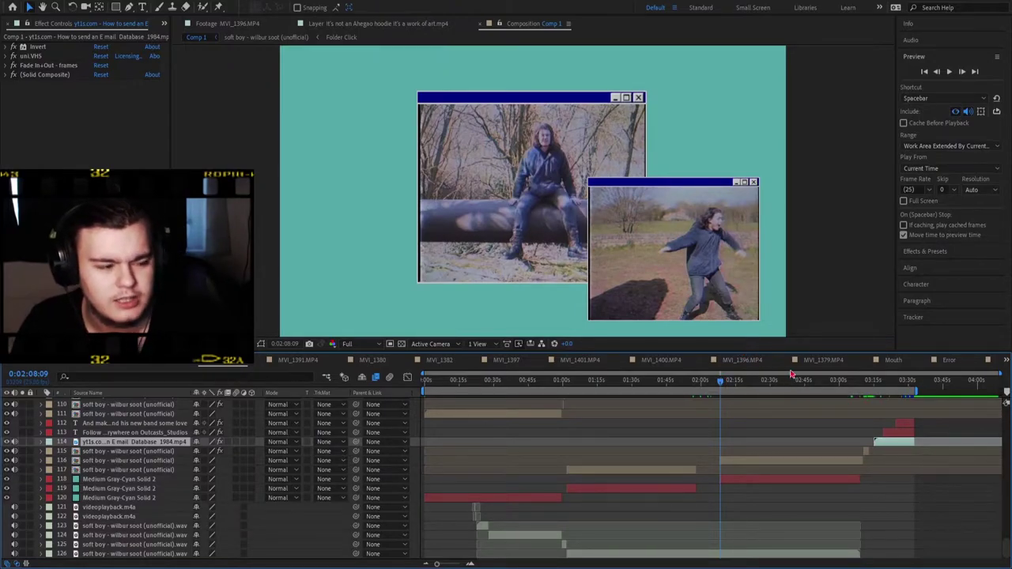
mouse_move(720, 369)
mouse_down()
mouse_move(696, 372)
mouse_move(705, 372)
mouse_up()
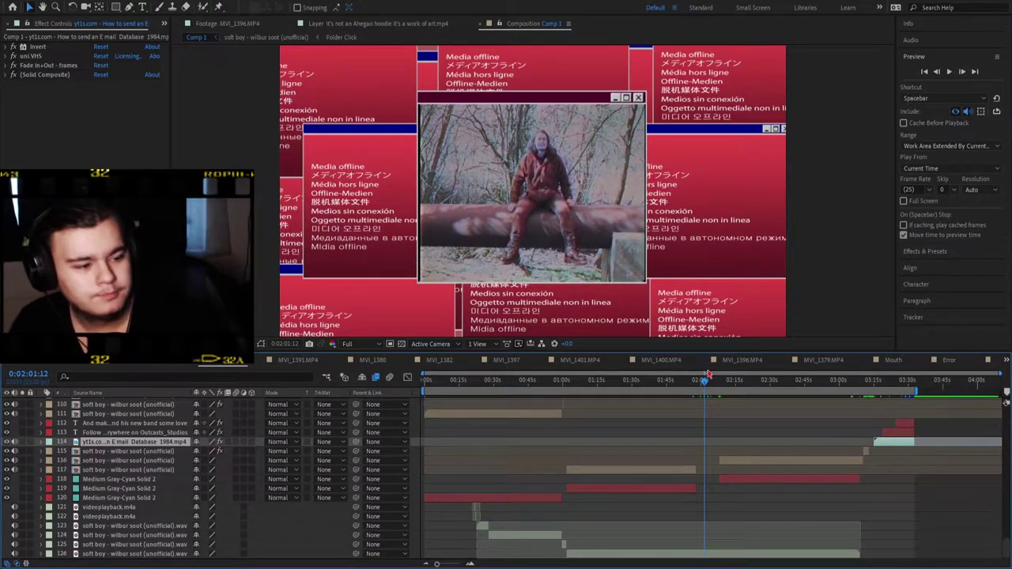
click(495, 380)
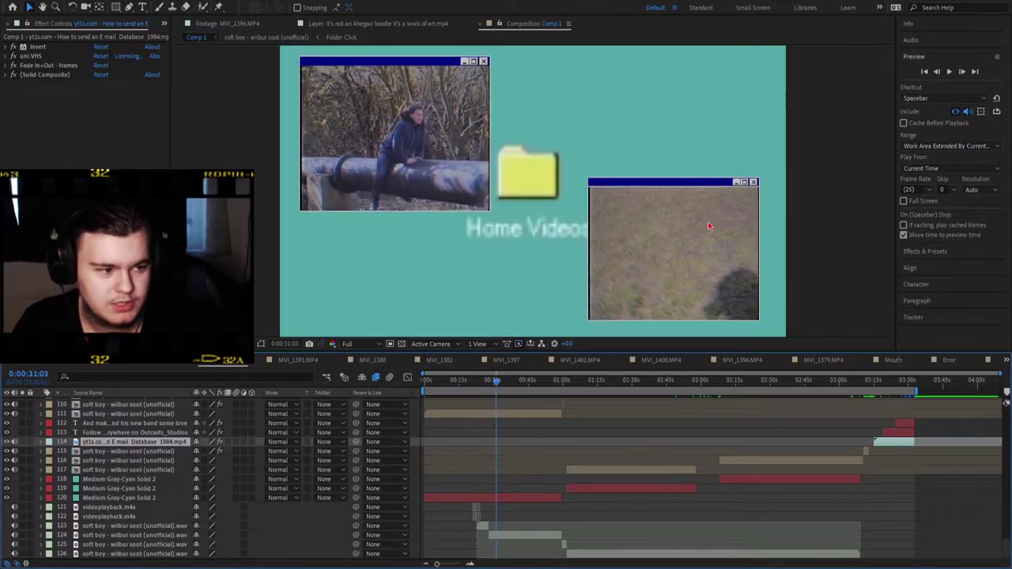
Scrub forward to 1:01:02, where the mouth window sits among Media offline error boxes.
drag(501, 384, 564, 381)
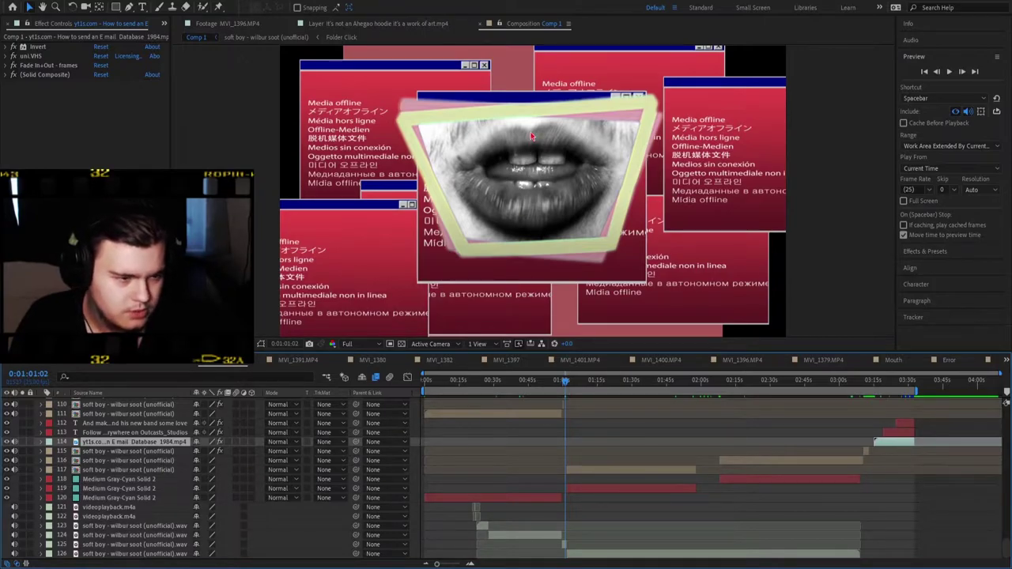
Inspect the soft boy audio track and the soft boy precomp from Comp 1.
click(534, 174)
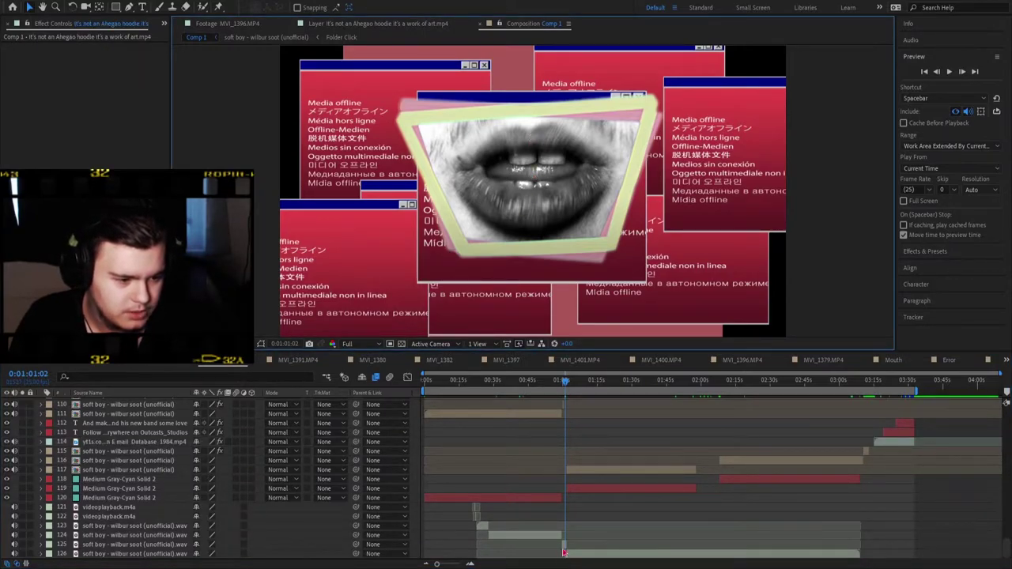
double_click(180, 545)
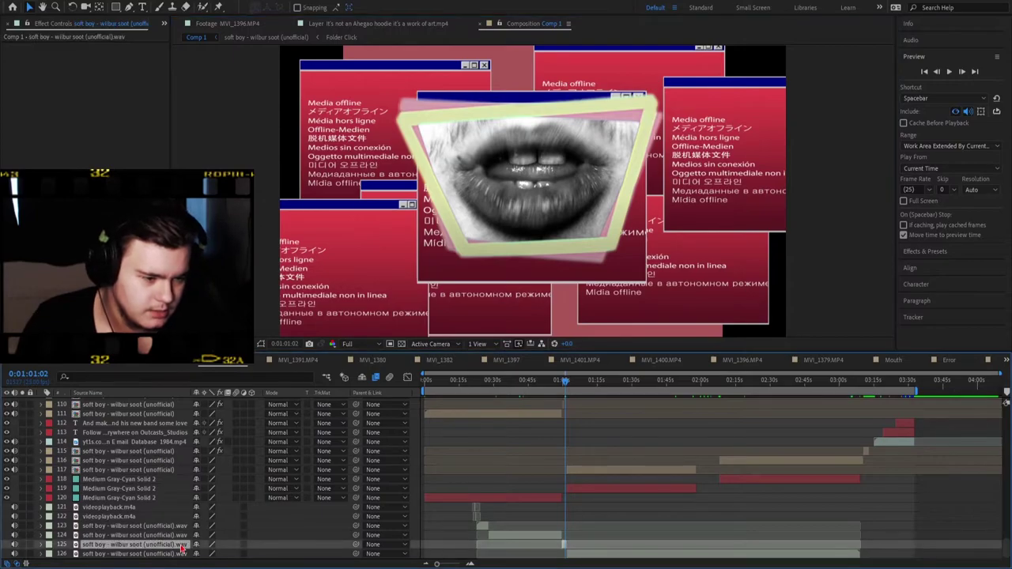
click(498, 24)
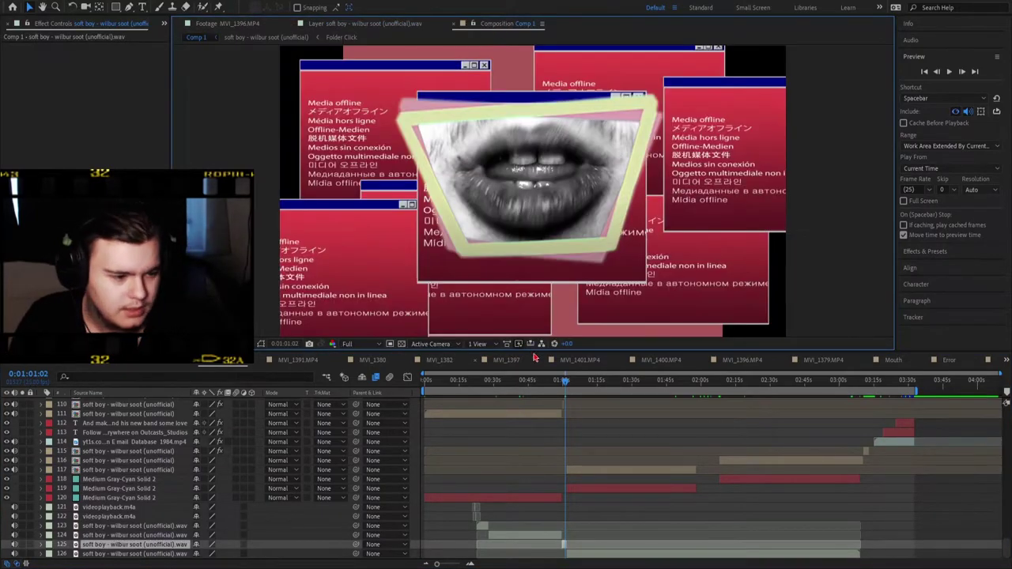
scroll(569, 460, up, 2)
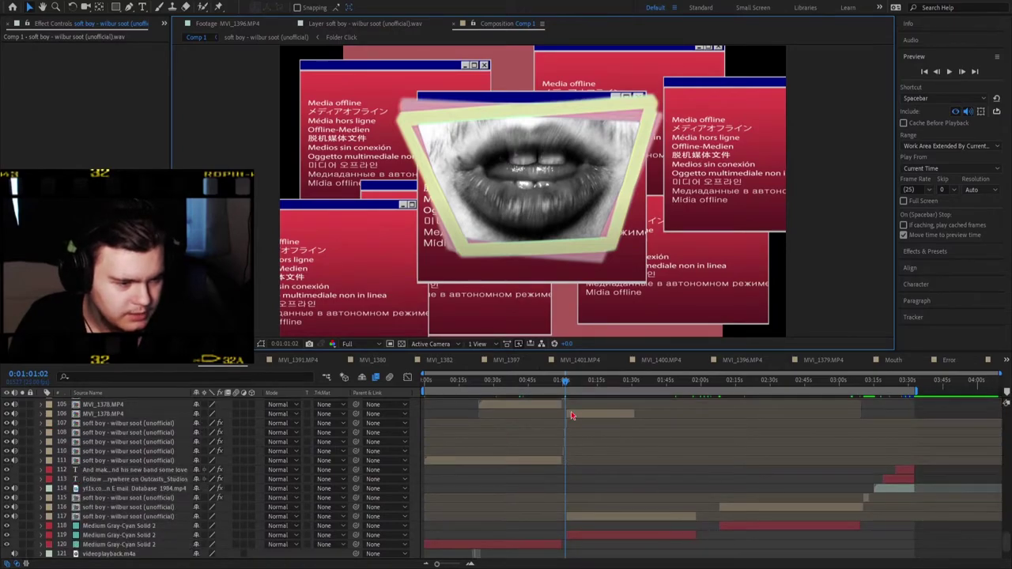
double_click(581, 433)
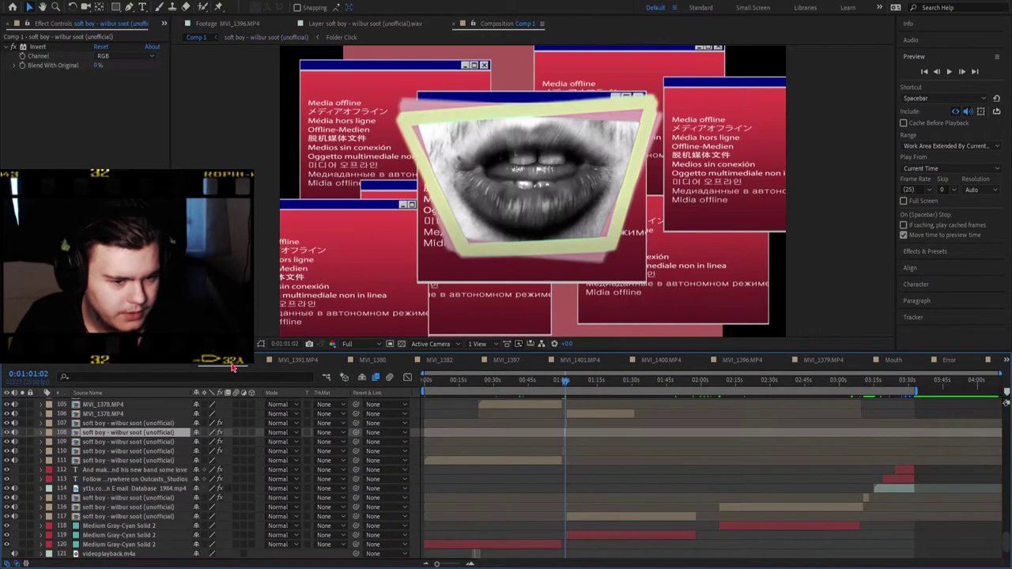
click(233, 366)
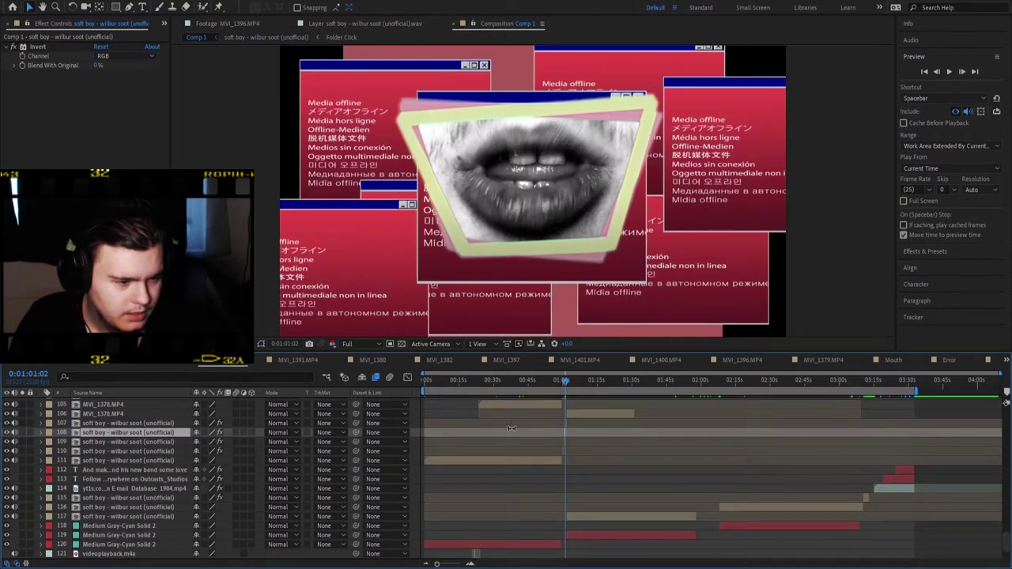
double_click(582, 425)
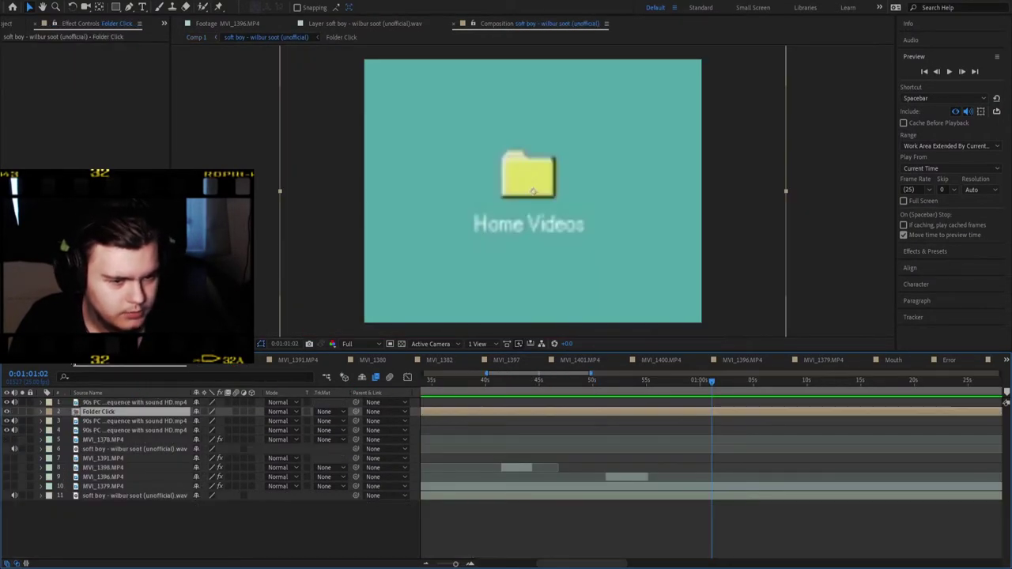
click(228, 365)
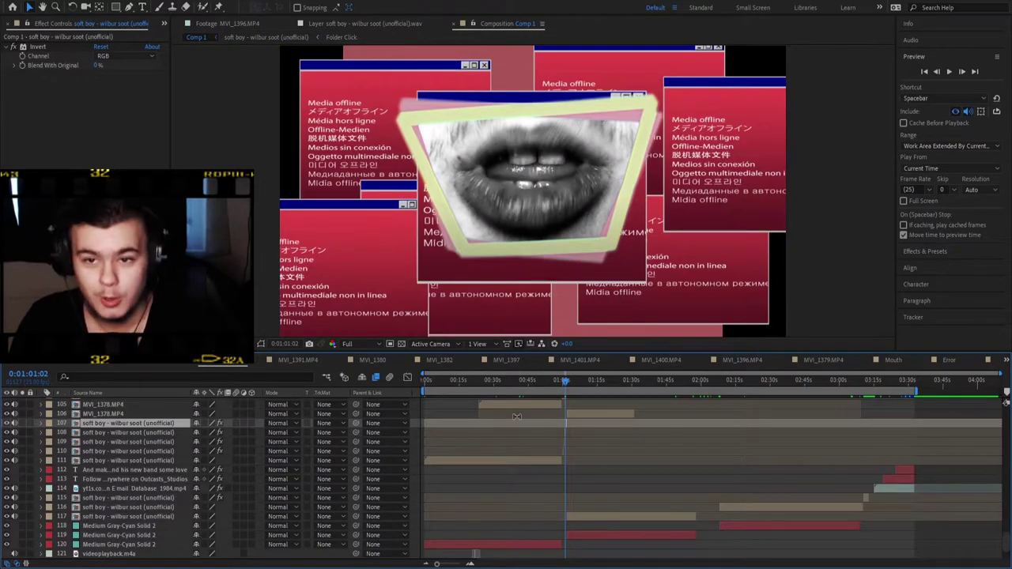
Open the Mouth composition and then its Pre-comp 1.
scroll(542, 430, up, 15)
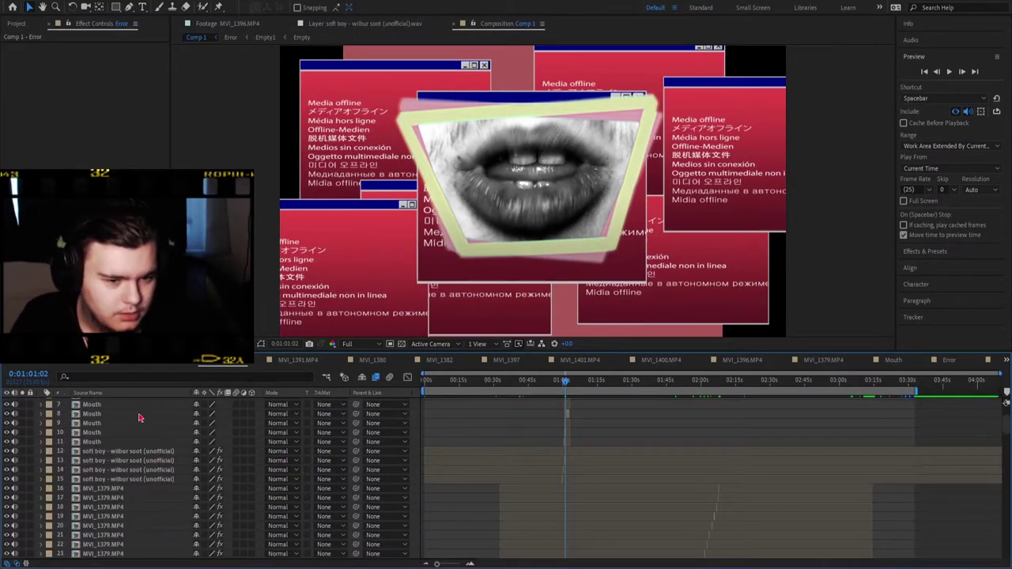
double_click(139, 418)
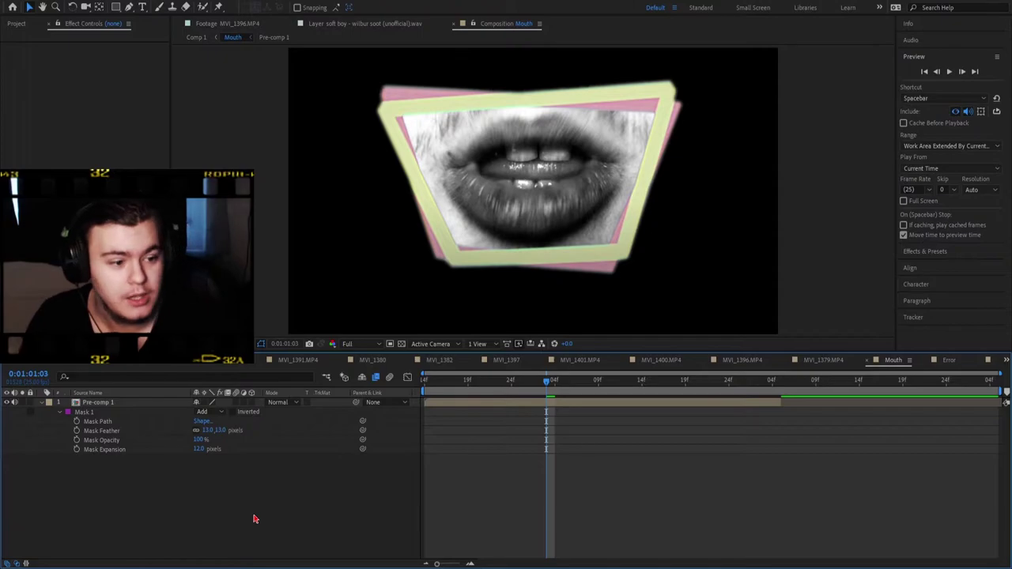
double_click(126, 402)
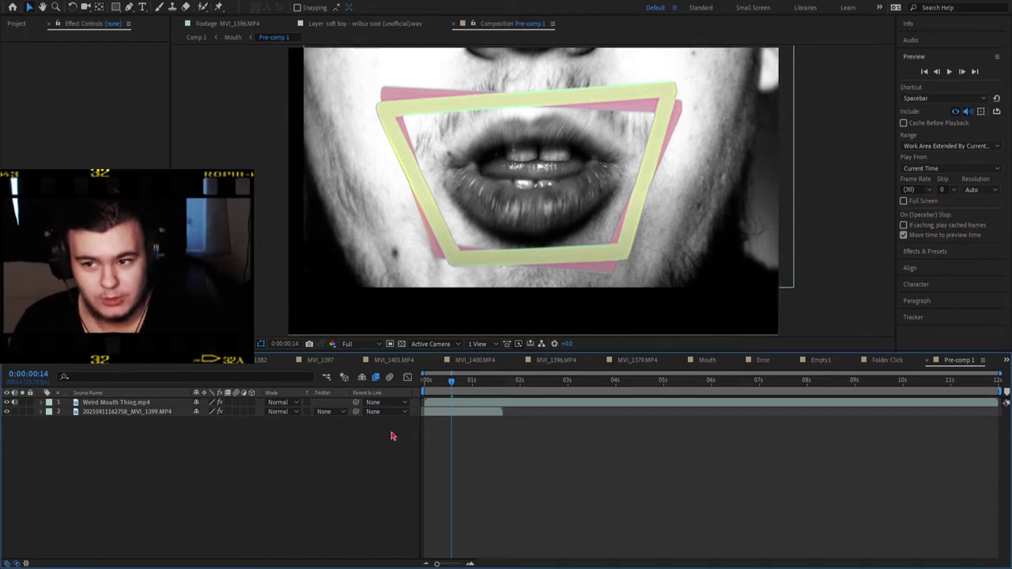
Briefly solo the Weird Mouth Thing.mp4 frame layer, then switch to a fresh project with empty Comp 1.
click(162, 405)
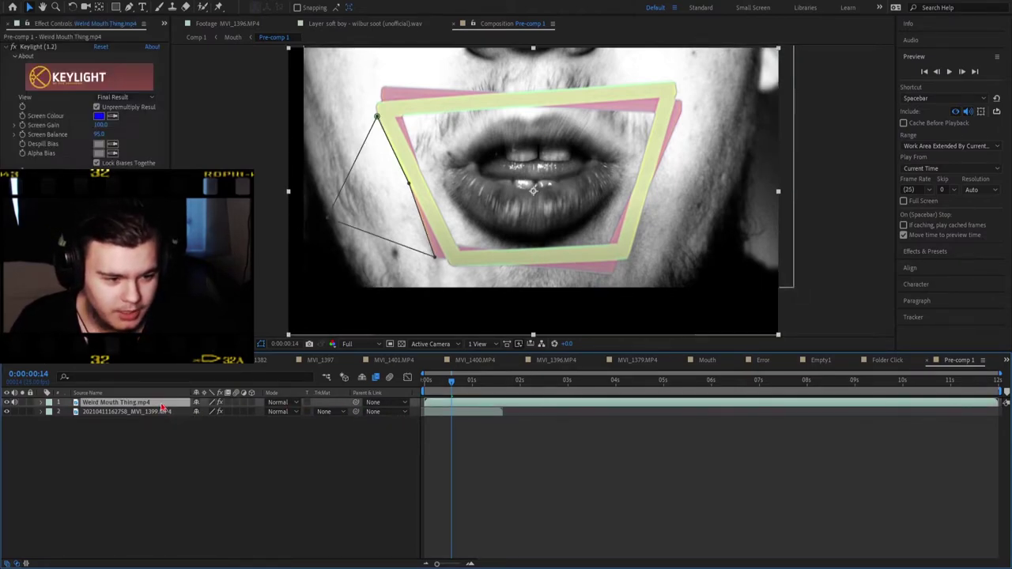
click(6, 402)
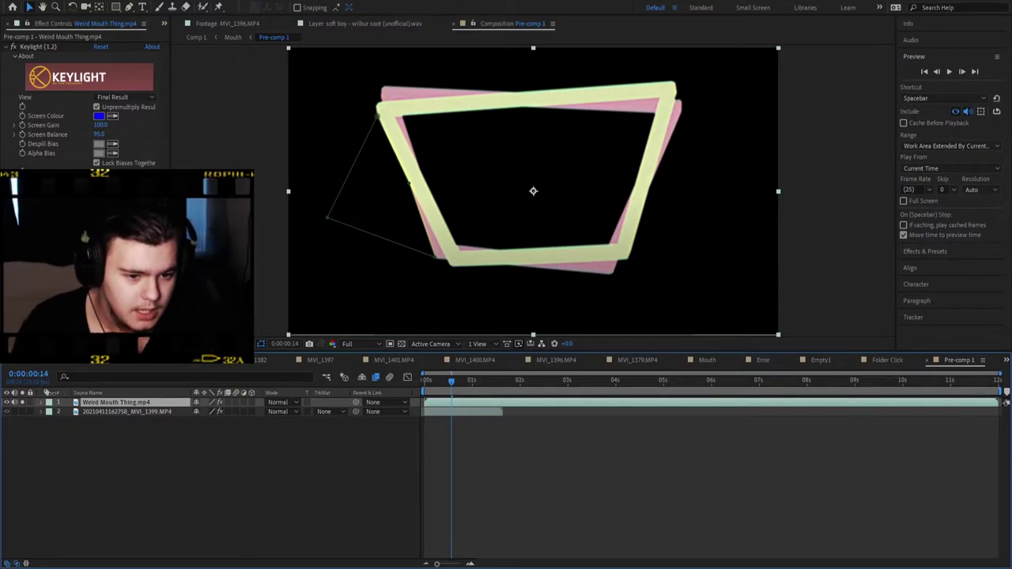
click(24, 405)
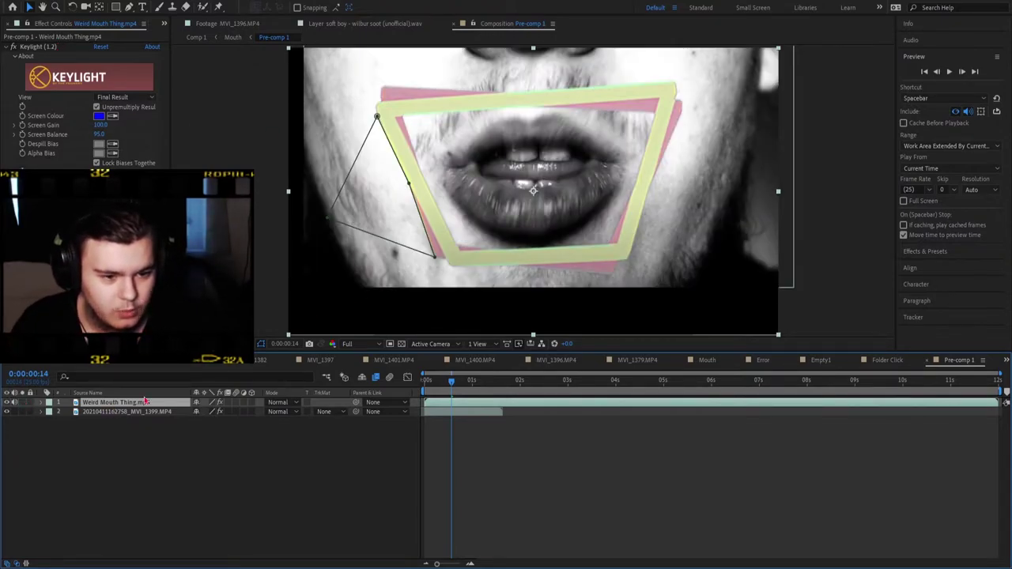
key(shift+Escape)
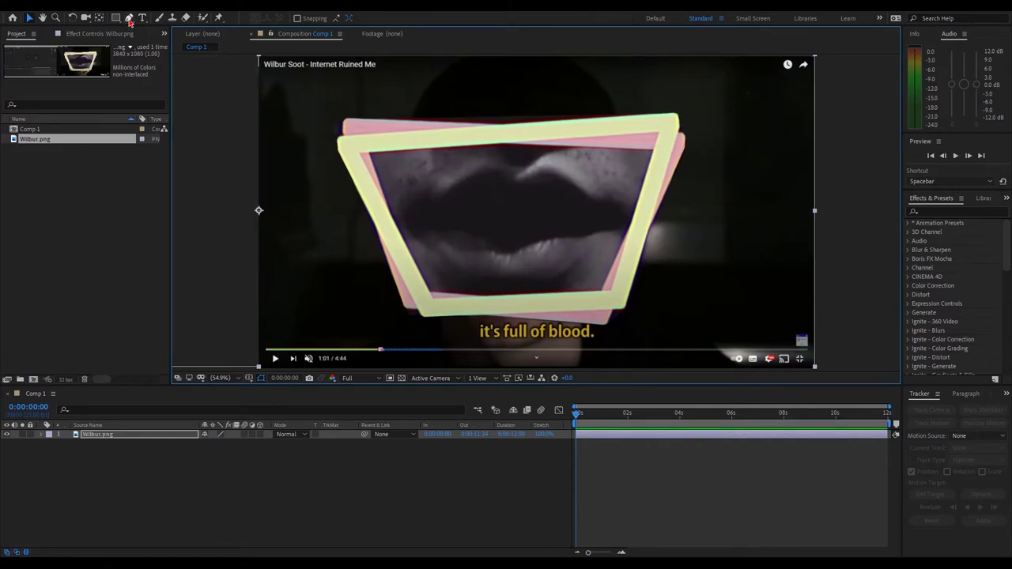
Pen-mask the outer edge of the pink and yellow Wilbur.png frame.
key(g)
scroll(387, 190, up, 5)
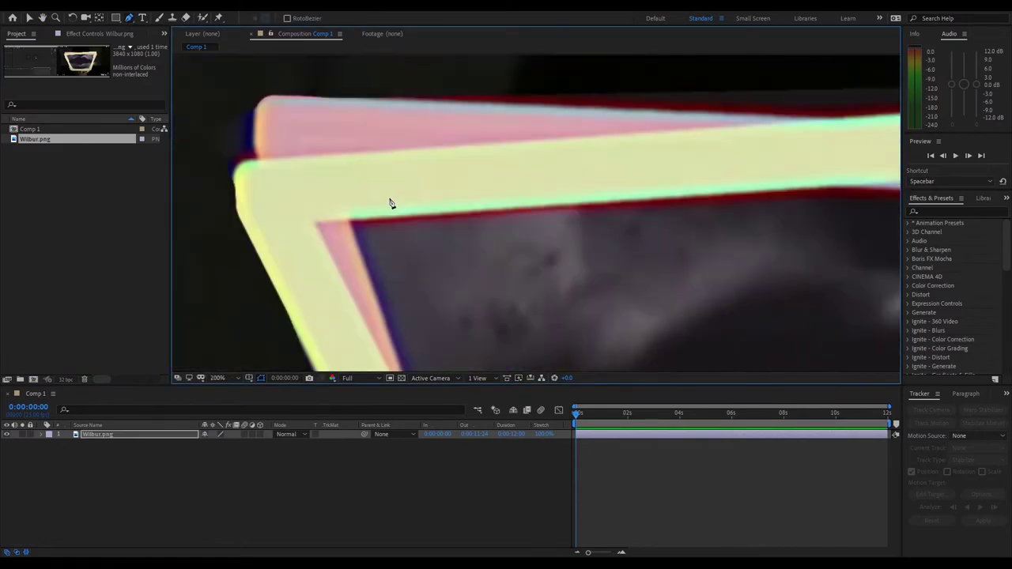
drag(363, 245, 508, 187)
click(508, 266)
drag(592, 276, 245, 264)
click(245, 263)
click(686, 298)
drag(707, 242, 541, 213)
click(538, 240)
click(511, 124)
drag(512, 124, 622, 151)
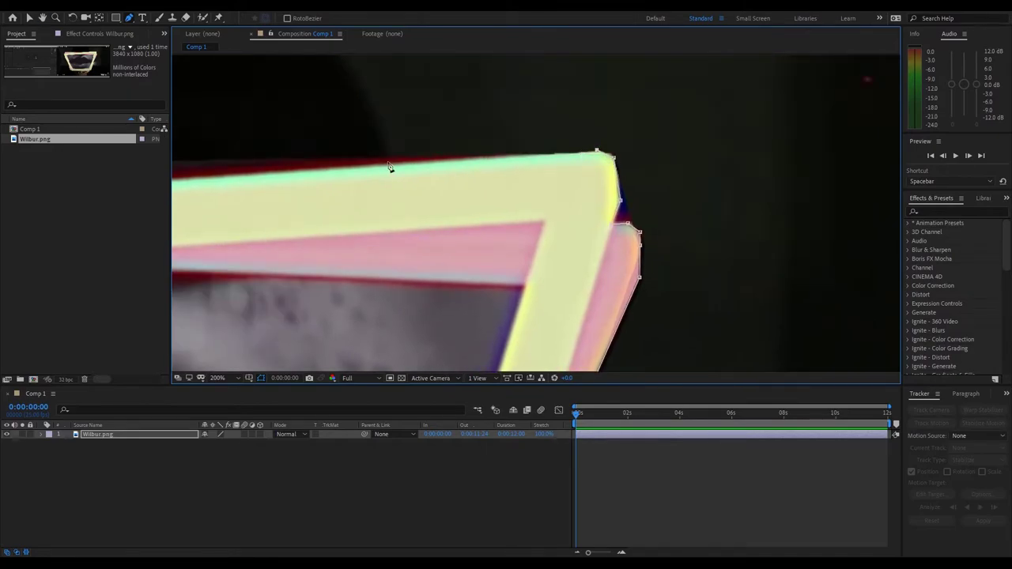
drag(388, 169, 326, 254)
click(326, 253)
Draw the inner mask around the frame's mouth opening.
scroll(301, 266, down, 3)
scroll(418, 253, up, 3)
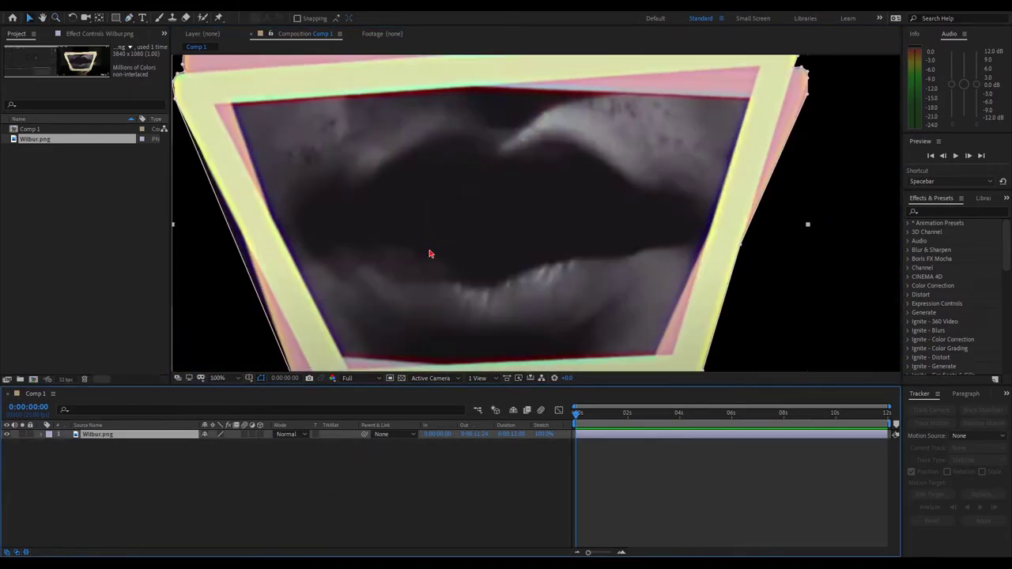
scroll(750, 181, right, 5)
scroll(714, 185, down, 4)
scroll(667, 217, up, 4)
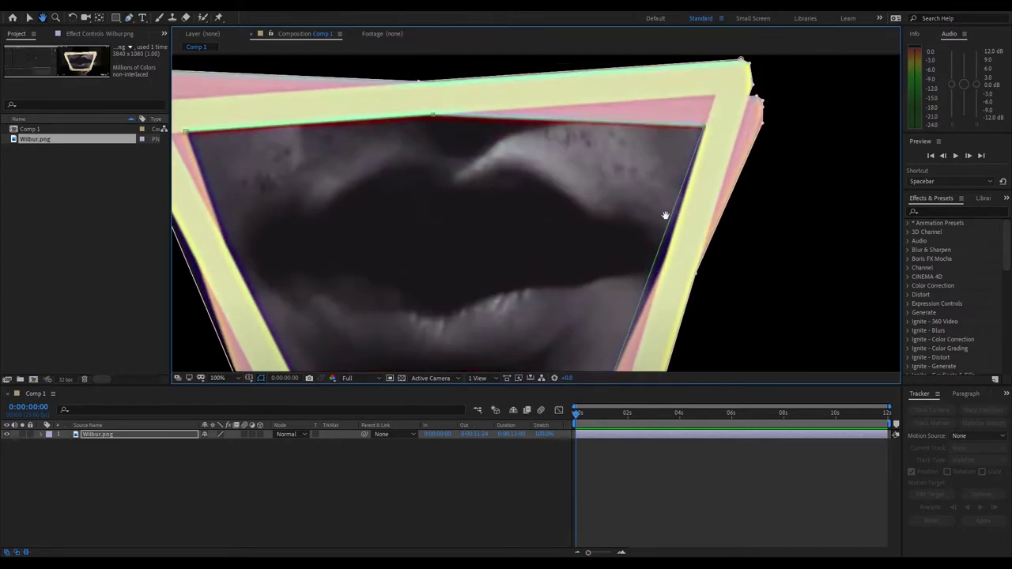
click(624, 337)
click(313, 346)
scroll(700, 350, up, 3)
scroll(701, 350, down, 3)
Set the inner mask to Subtract so the mouth area is cut out.
key(v)
key(m)
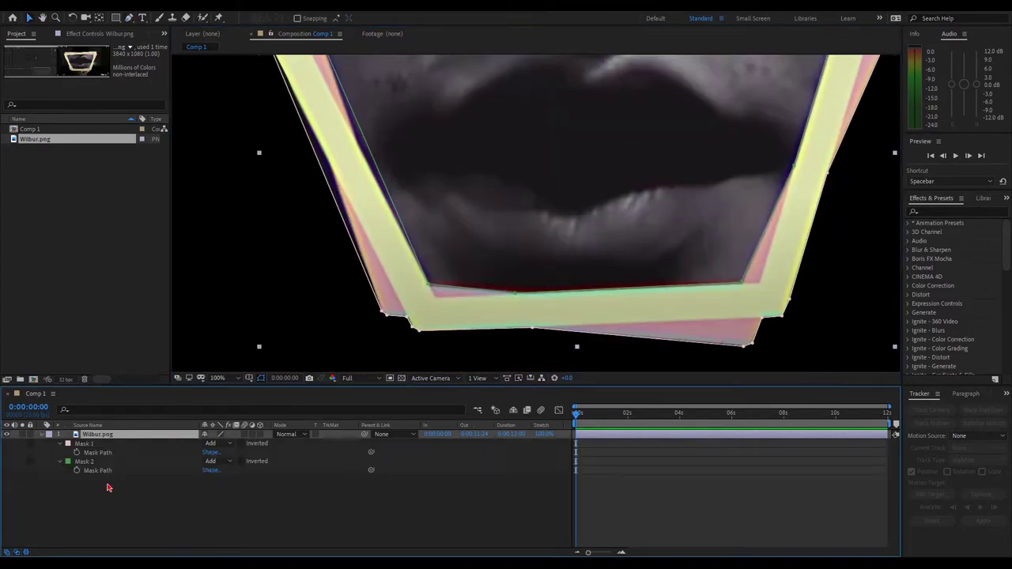
click(225, 461)
click(225, 474)
key(shift+slash)
key(m)
key(m)
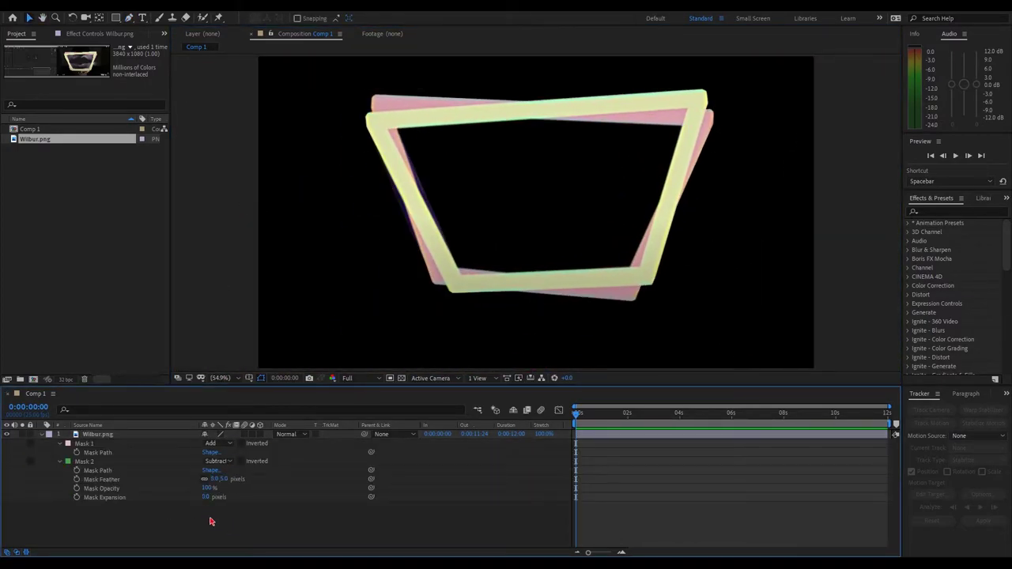
Precompose the Wilbur.png layer into a new comp named Thing.
click(97, 434)
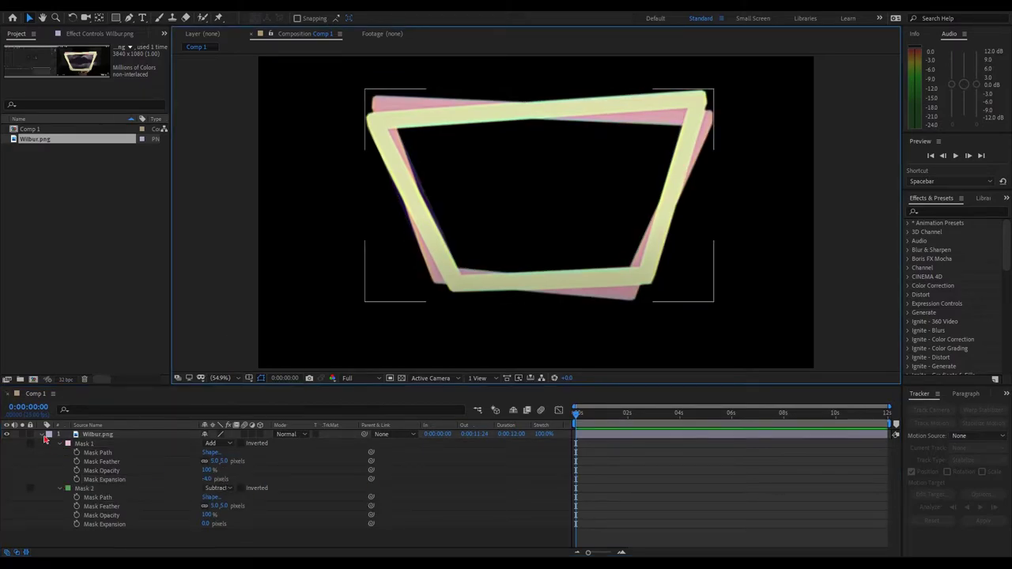
key(u)
key(Return)
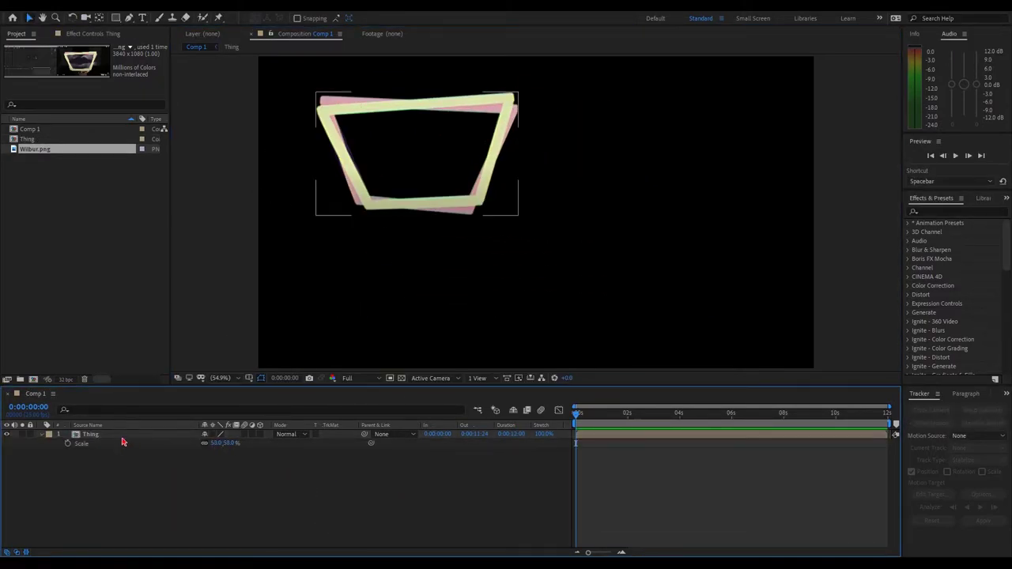
key(s)
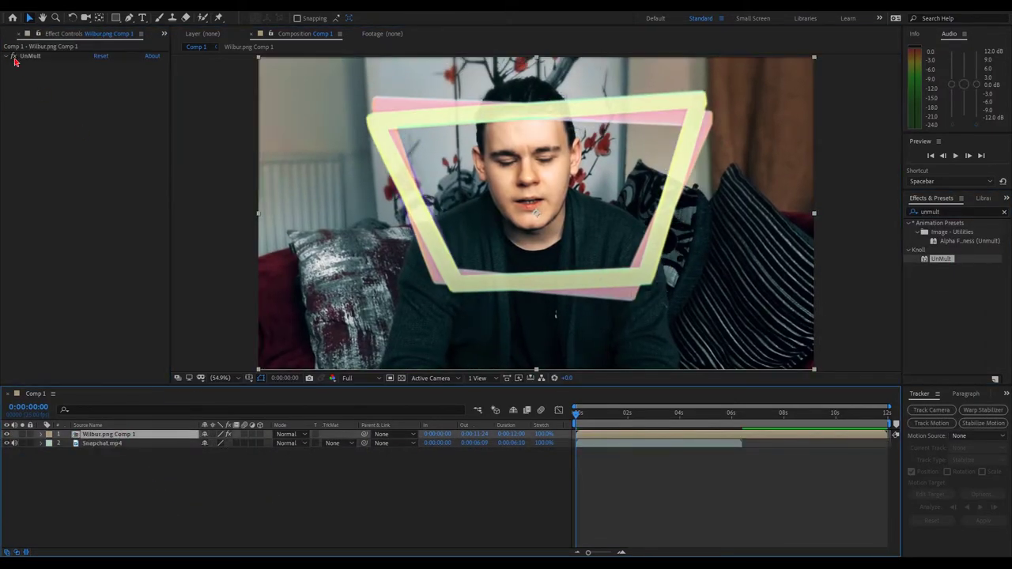
Duplicate the Snapchat.mp4 layer and show its Scale property.
click(103, 443)
key(ctrl+d)
key(s)
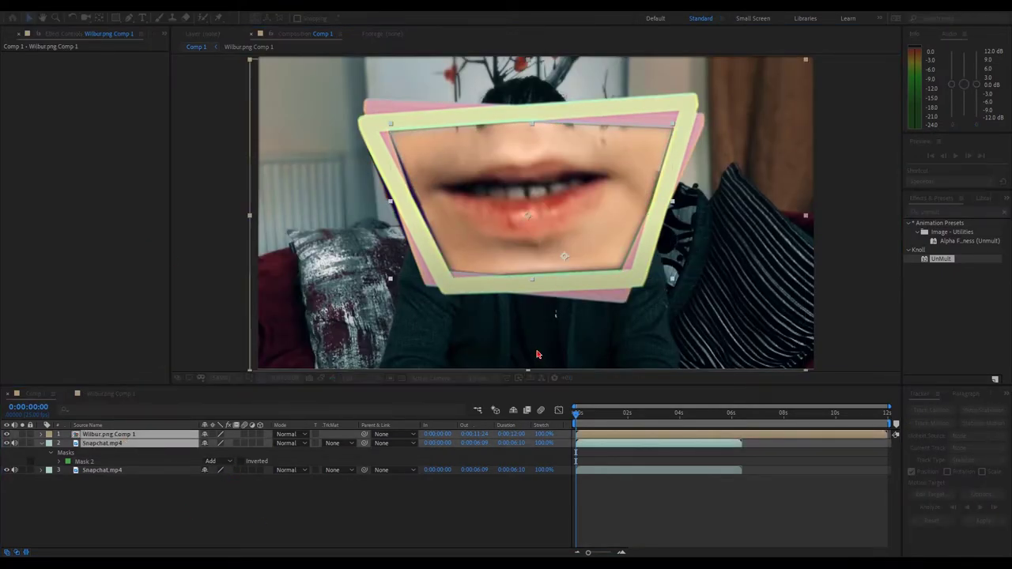
Inside Pre-comp 1's Wilbur.png Comp 1, increase the lips mask expansion.
click(99, 435)
double_click(99, 435)
click(113, 443)
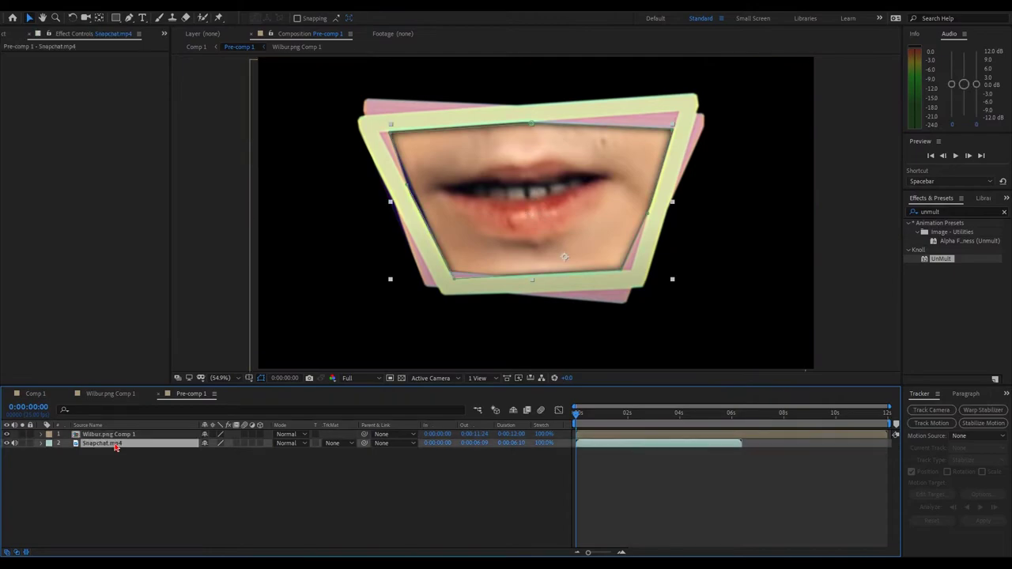
key(m)
key(m)
click(103, 434)
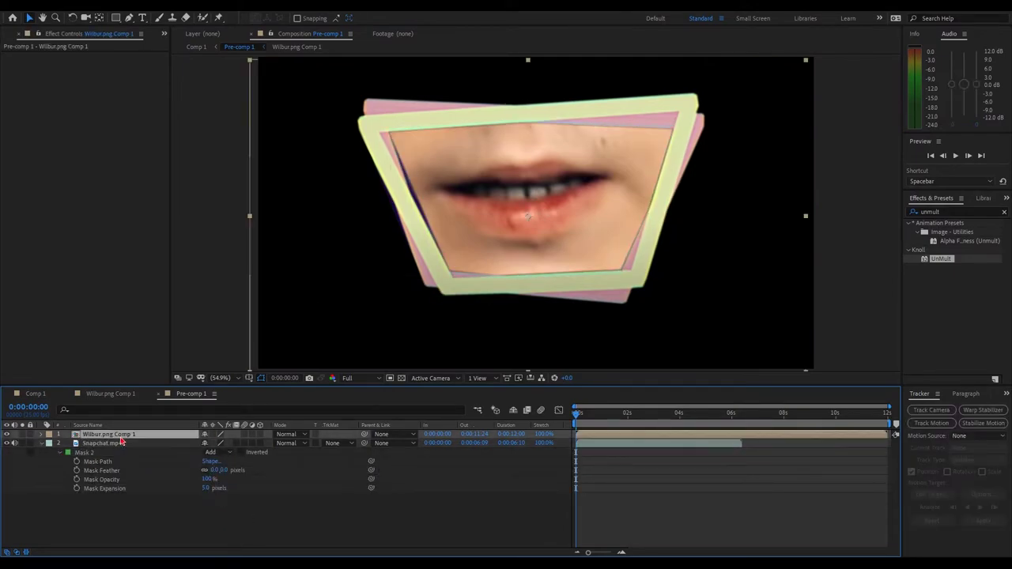
click(116, 400)
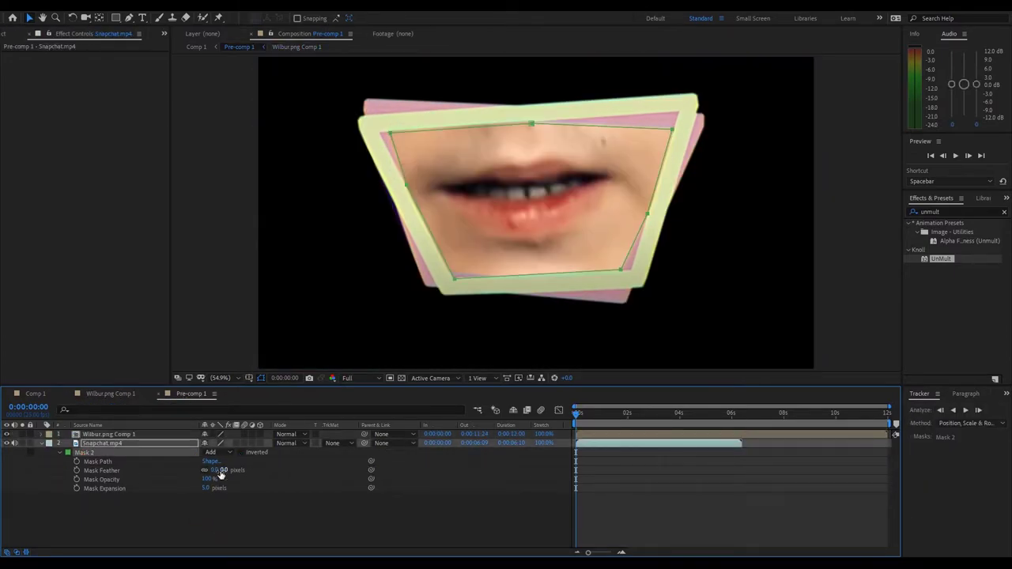
drag(214, 487, 210, 501)
click(124, 436)
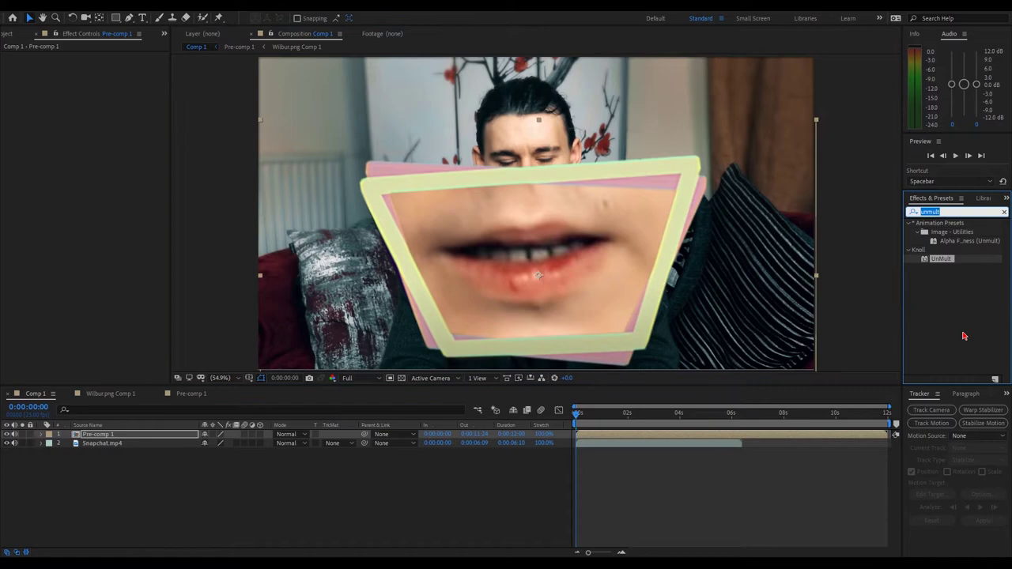
Apply Quick Chromatic Aberration to the mouth pre-comp with Scale 1 and preview it.
drag(961, 267, 538, 269)
click(103, 92)
text(1)
key(Return)
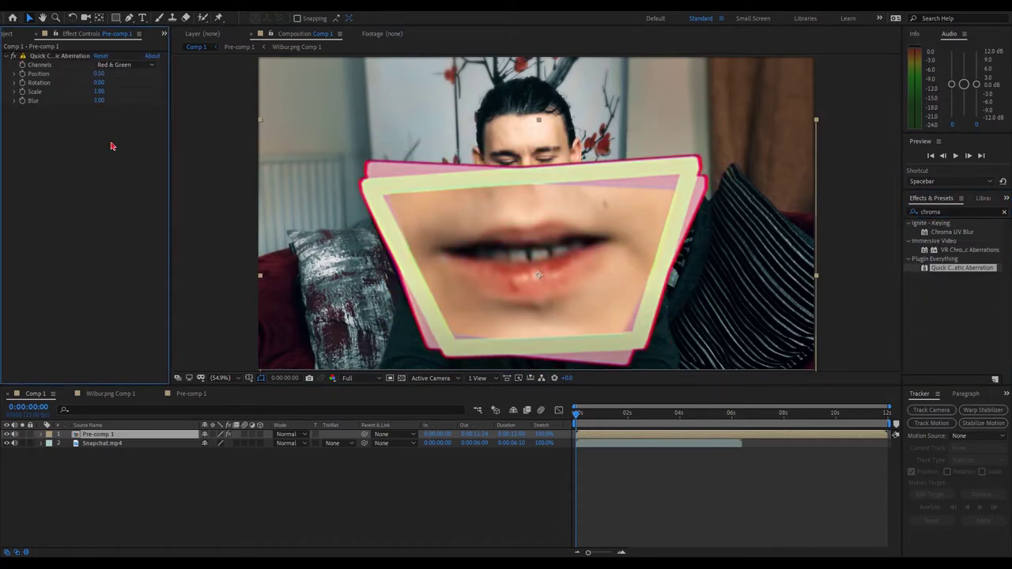
click(239, 407)
key(space)
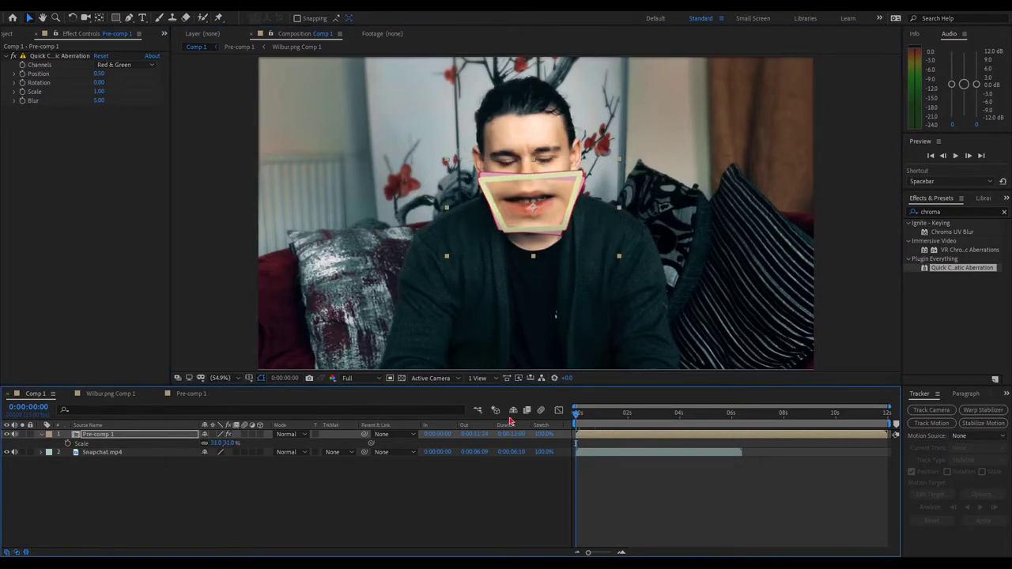
key(s)
double_click(36, 139)
Rename Pre-comp 1 in the Project panel to 'Weird Mouth Thing'.
click(95, 444)
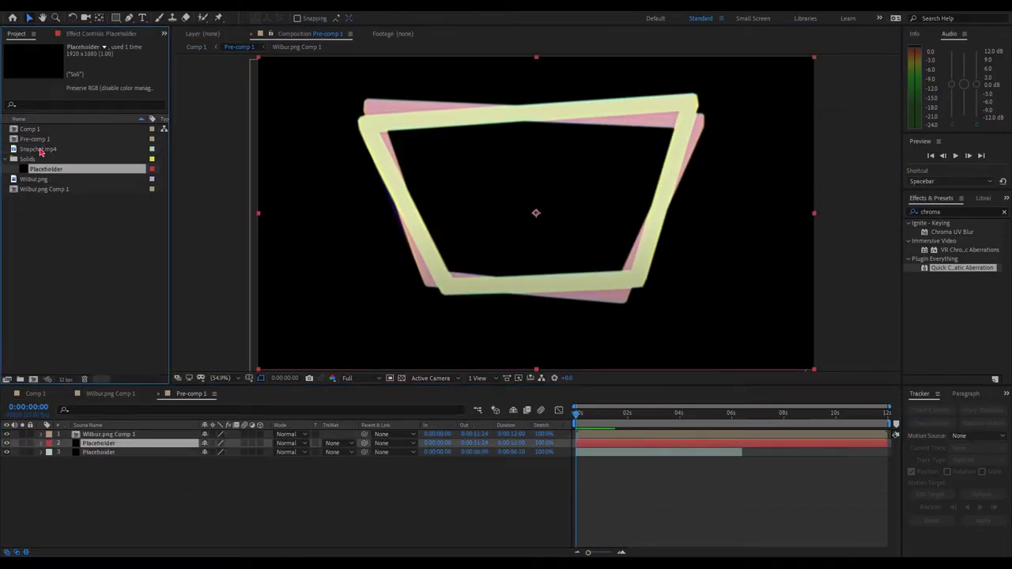
click(35, 393)
click(36, 139)
key(Return)
text(Weird Mouth Thing)
key(Return)
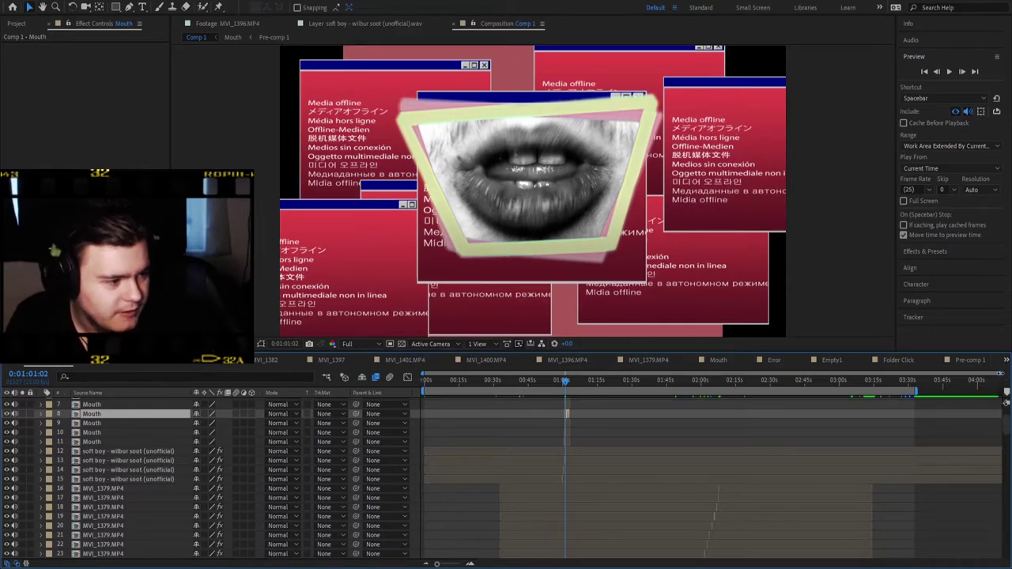
Zoom the timeline around the one-minute mark and inspect soft boy layers 15, 14, 13 and Mouth layer 11.
drag(1000, 372, 624, 372)
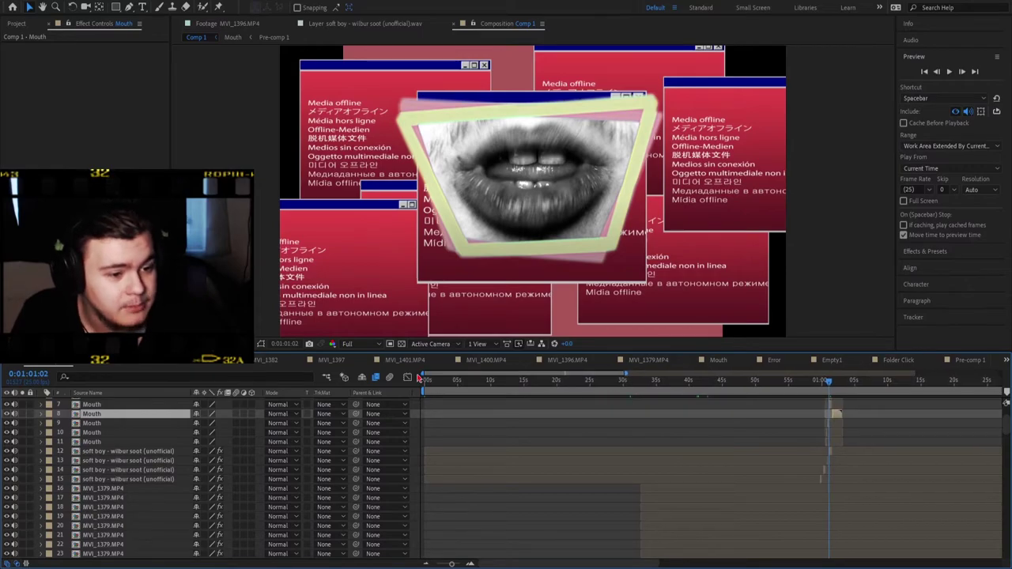
drag(419, 378, 551, 378)
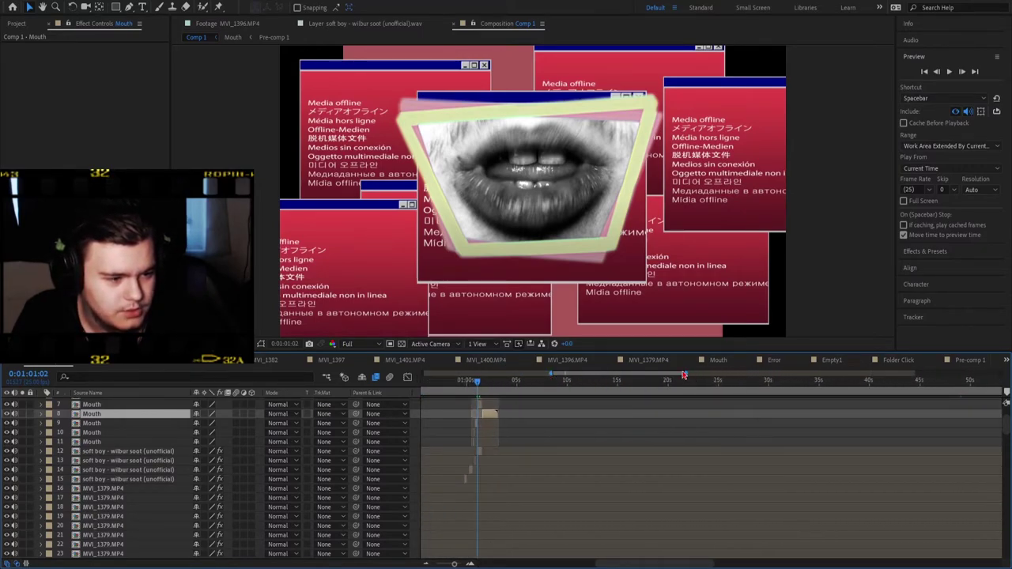
drag(685, 372, 611, 372)
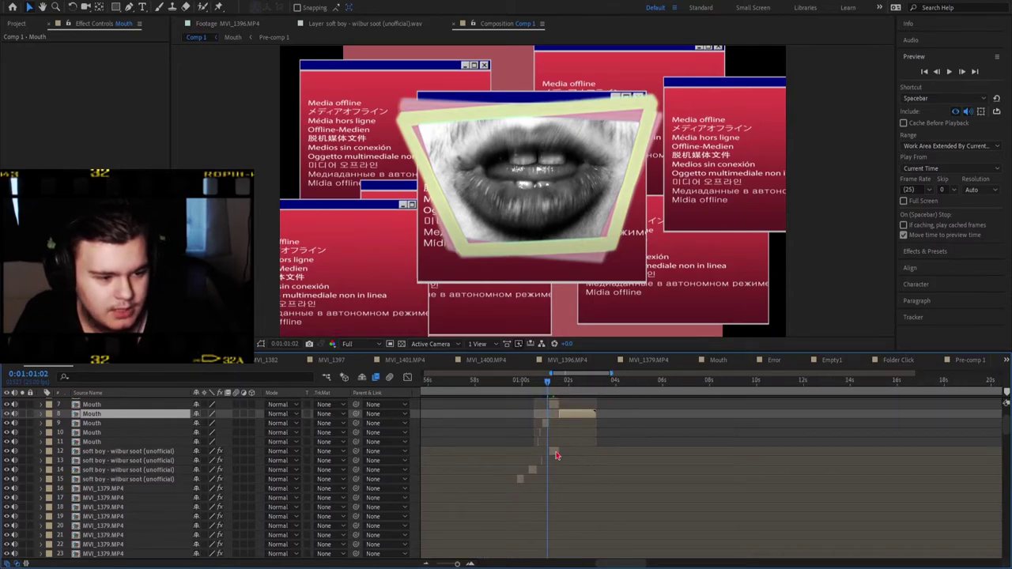
click(158, 480)
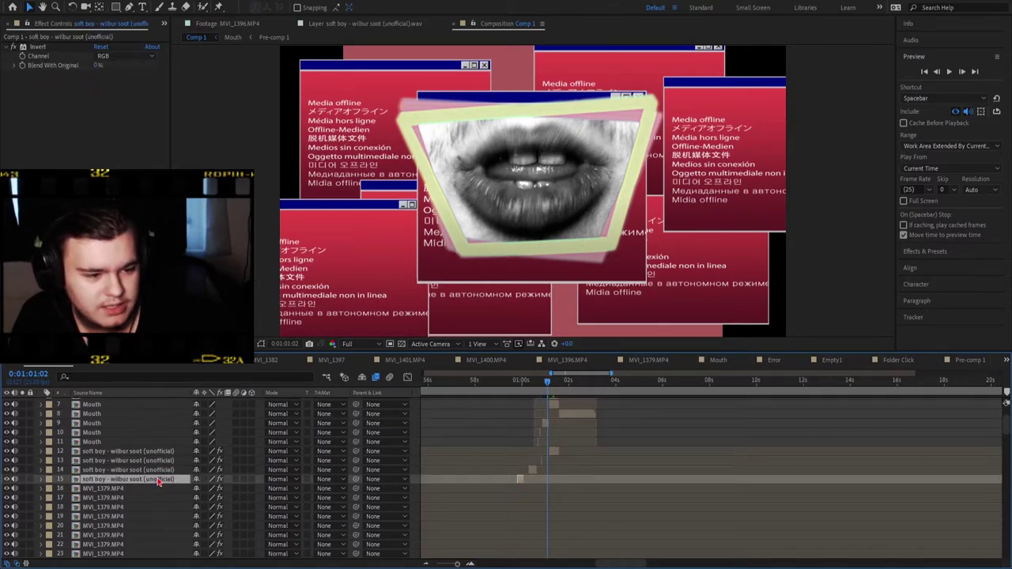
click(161, 470)
click(161, 460)
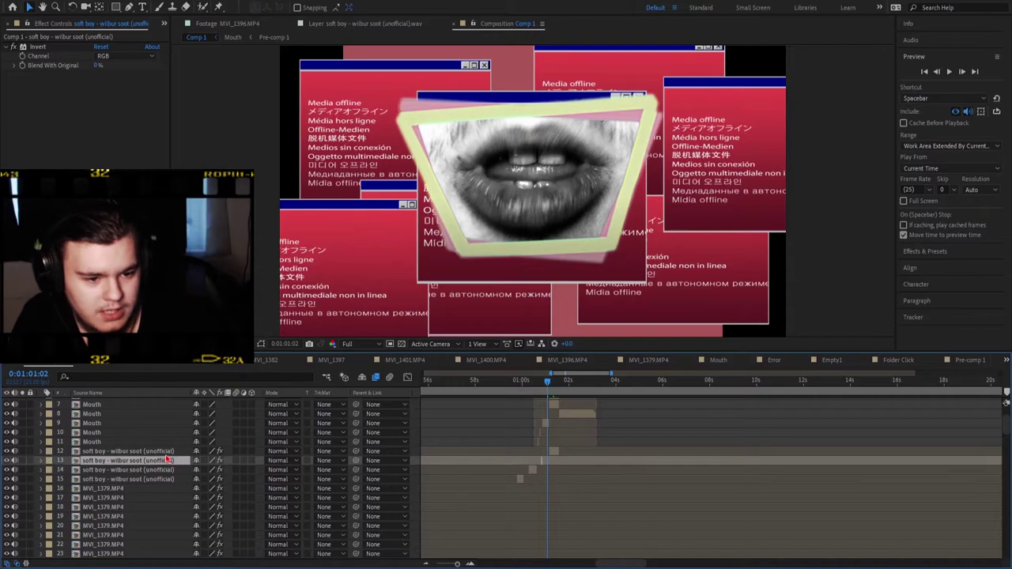
click(168, 441)
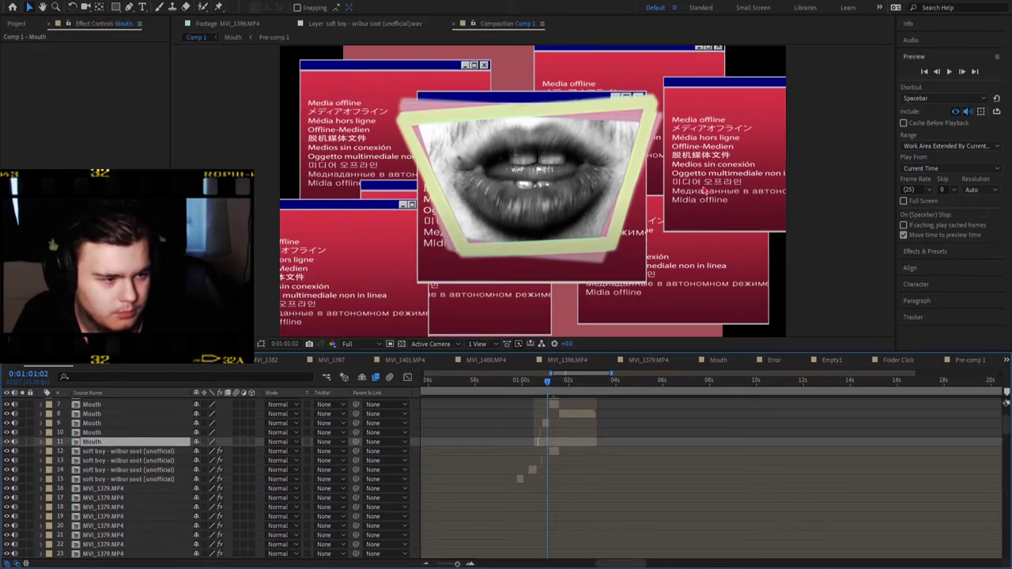
Return to the Home Videos folder frame, play from there, and show soft boy layers' Invert effect.
drag(547, 384, 522, 393)
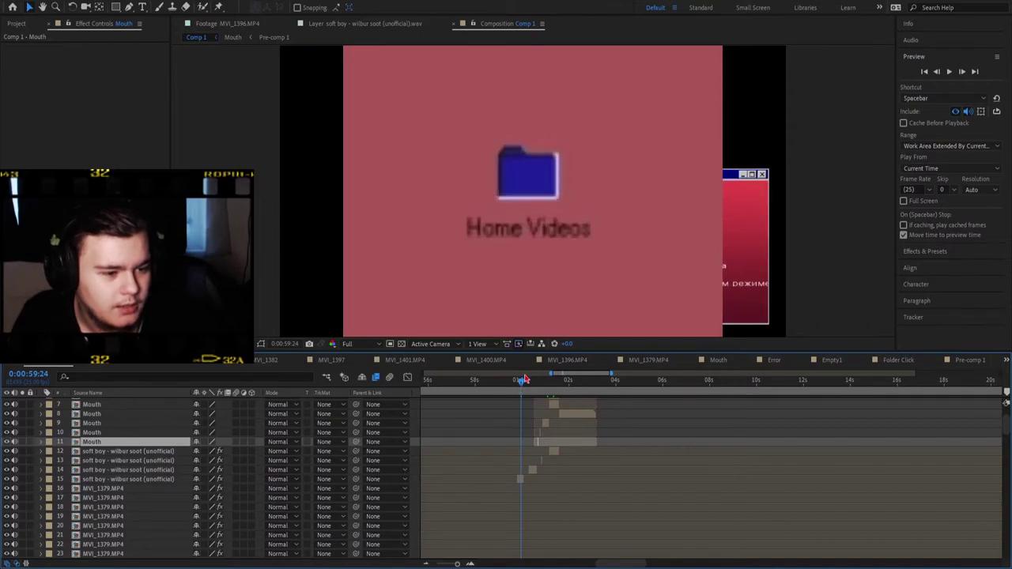
key(space)
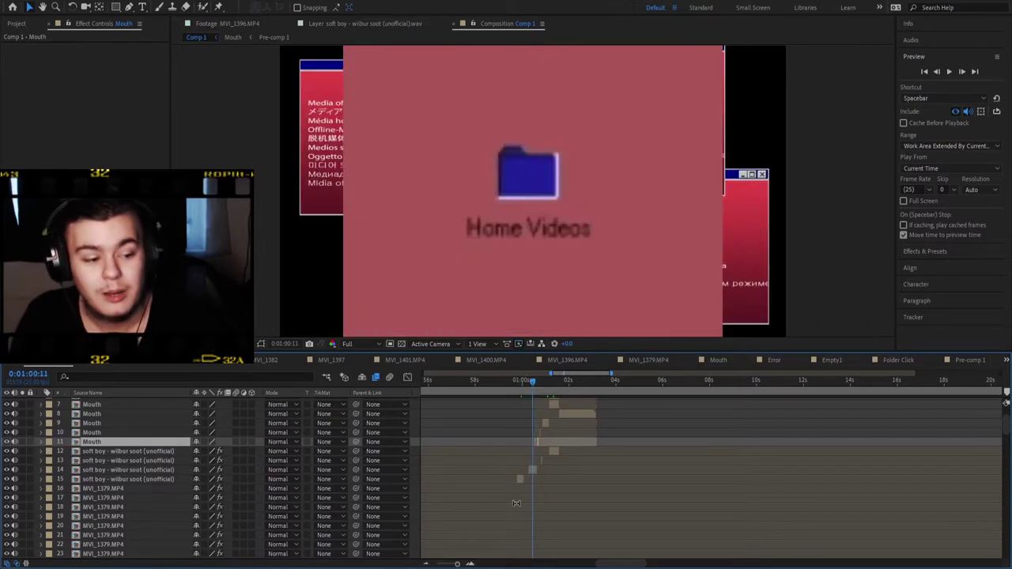
click(169, 479)
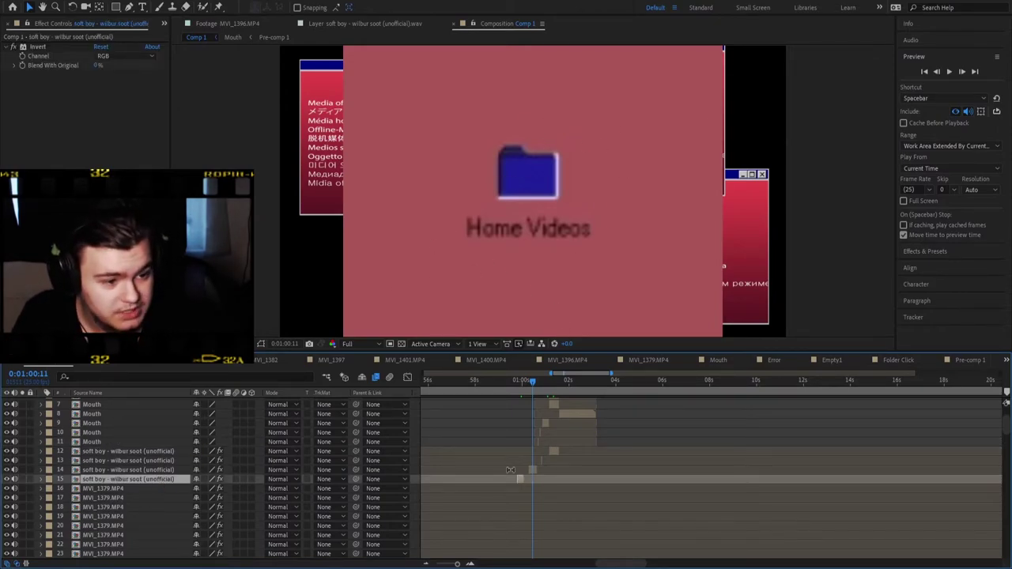
click(532, 471)
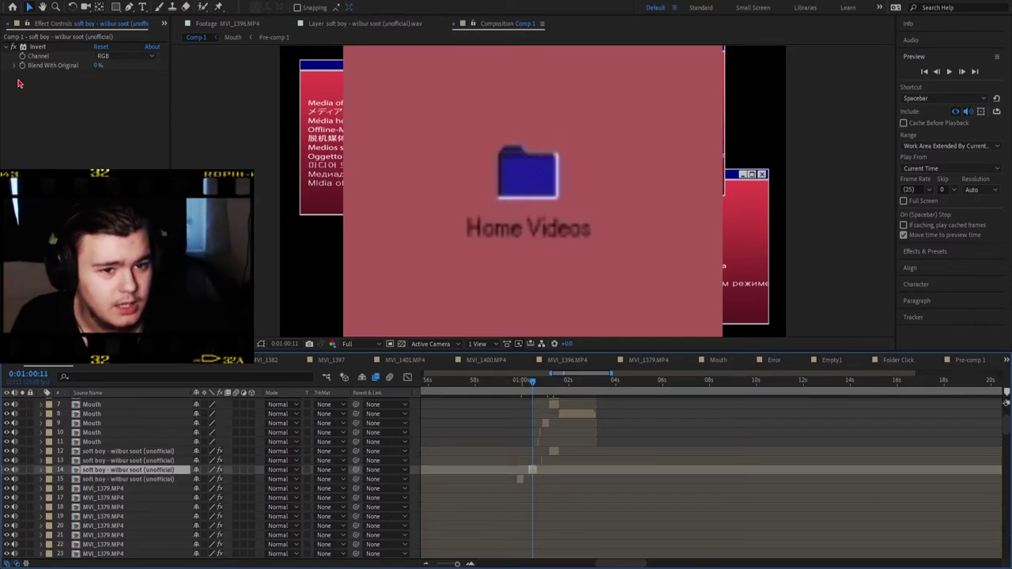
Select the soft boy layer's Invert effect, scrub to the mouth window, and select soft boy layer 85.
click(30, 48)
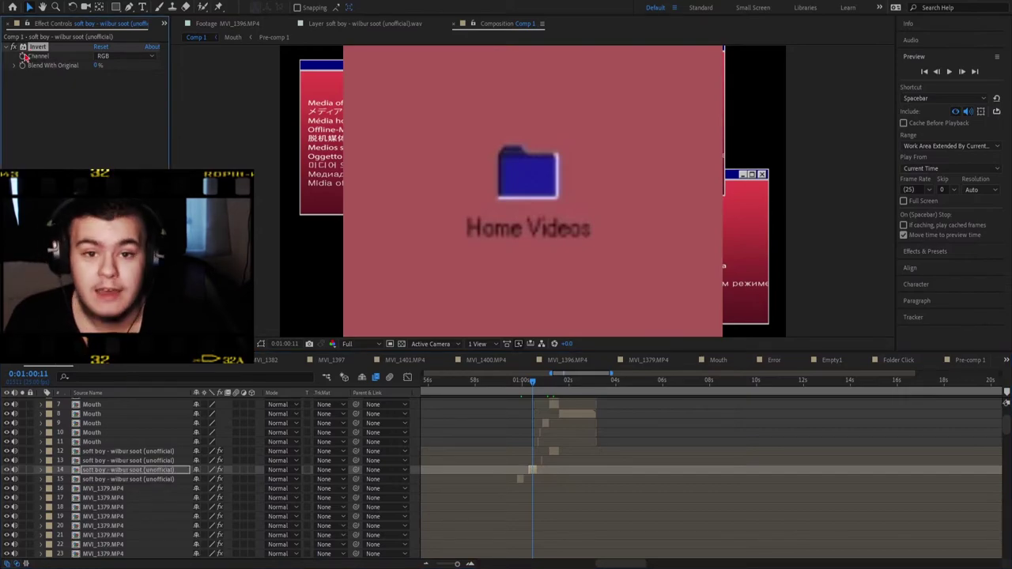
scroll(469, 406, down, 20)
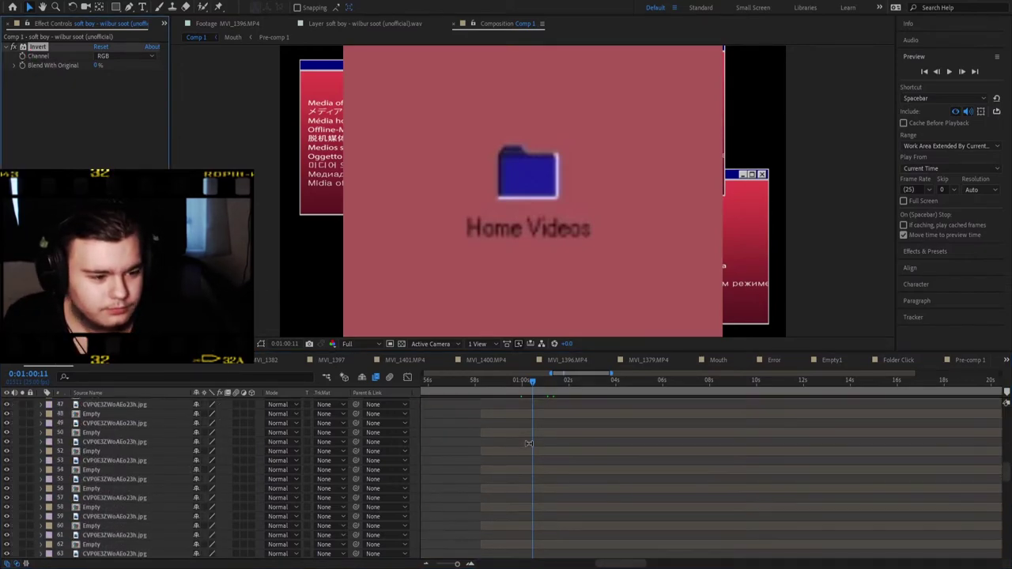
scroll(529, 443, up, 1)
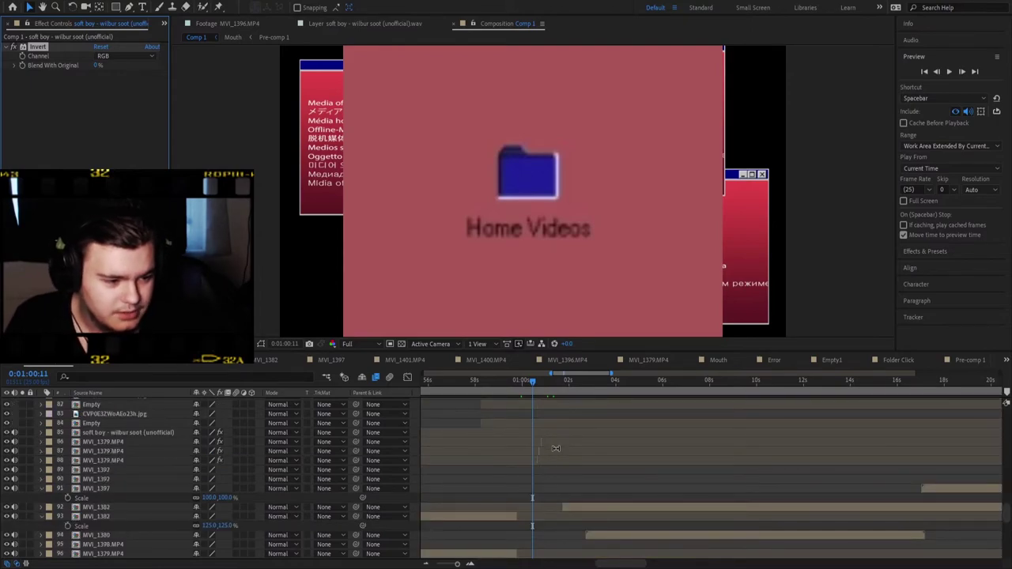
drag(533, 390, 545, 393)
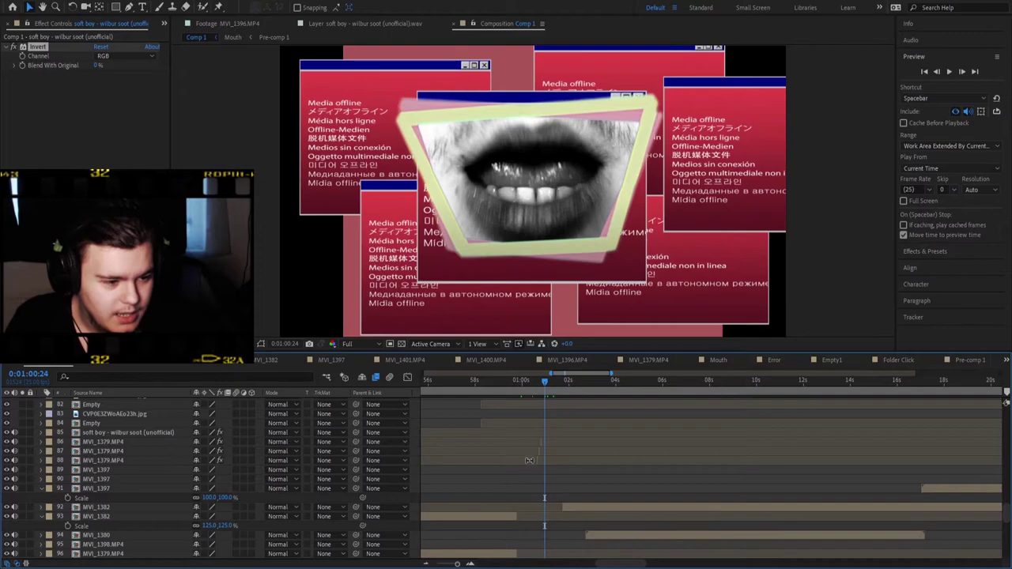
drag(625, 563, 710, 549)
scroll(734, 537, right, 5)
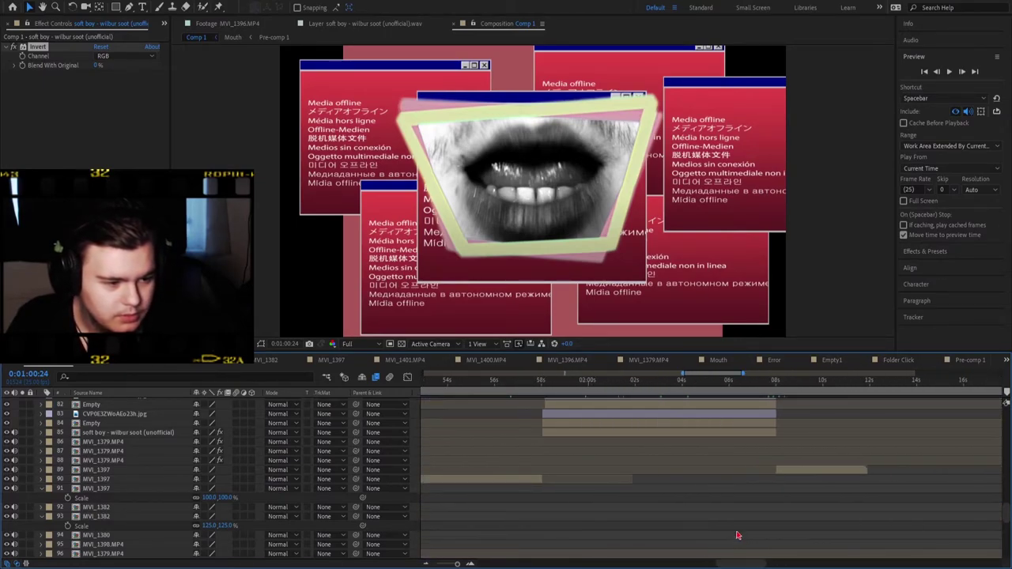
scroll(730, 514, up, 5)
scroll(726, 516, down, 2)
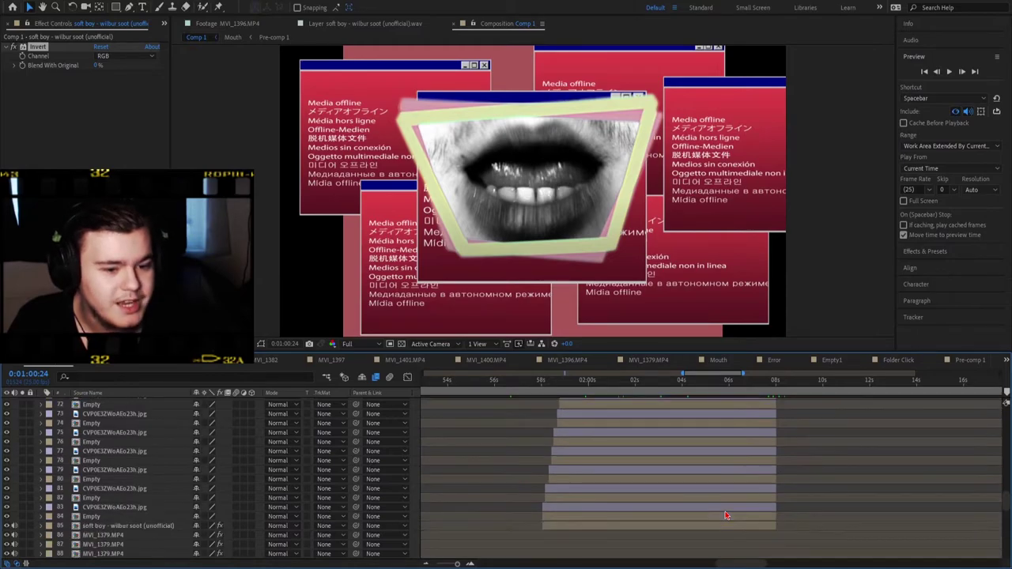
click(645, 526)
Scrub through the frames near the two-minute mark among the error boxes.
drag(547, 383, 624, 382)
scroll(688, 519, up, 4)
scroll(688, 518, up, 7)
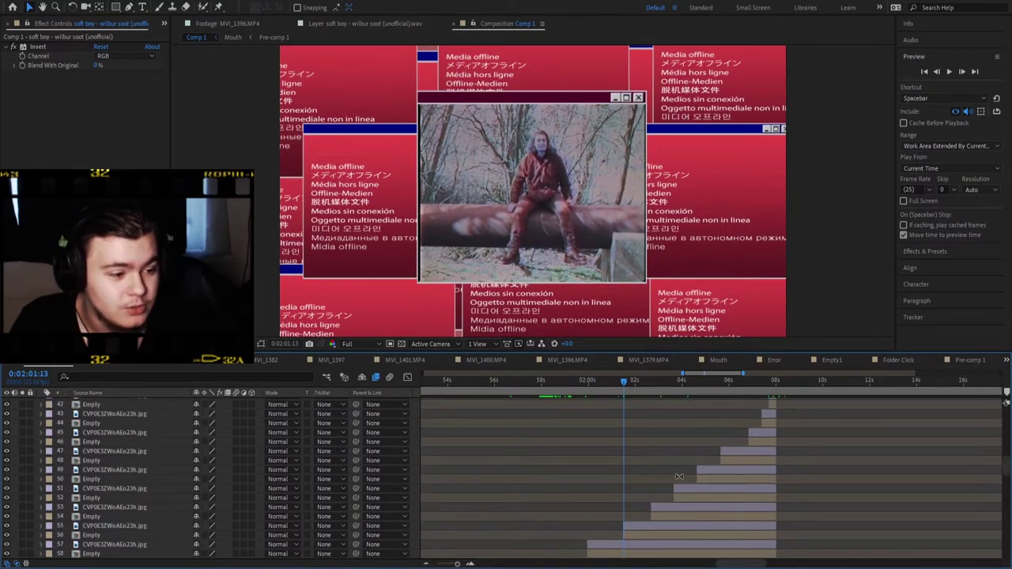
mouse_move(624, 383)
mouse_down()
mouse_move(640, 383)
mouse_move(606, 383)
mouse_up()
scroll(626, 490, down, 4)
scroll(626, 490, up, 2)
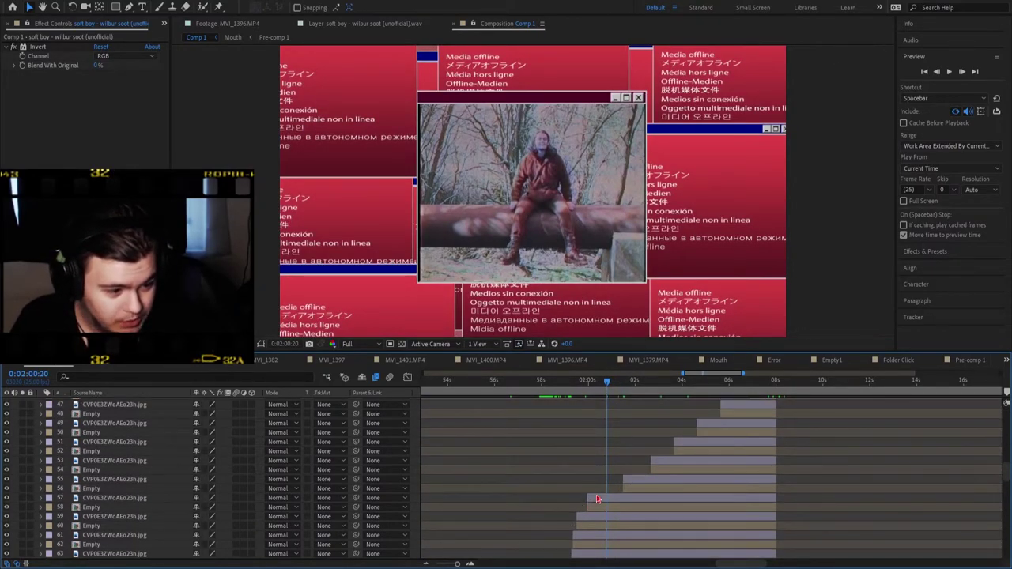
Step back from 0:01:59:24 to the raw footage frame, then move forward to about 0:02:03:19.
drag(603, 383, 593, 386)
key(Page_Up)
key(Page_Up)
key(Page_Up)
key(Page_Up)
key(Page_Up)
key(Page_Up)
key(Page_Up)
key(Page_Up)
key(Page_Up)
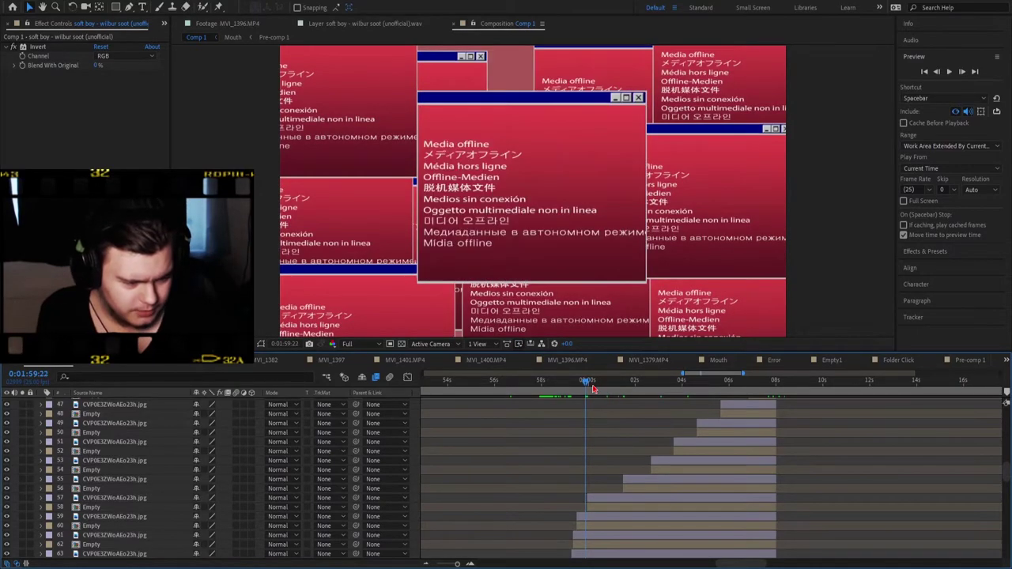
key(Page_Up)
key(Page_Up)
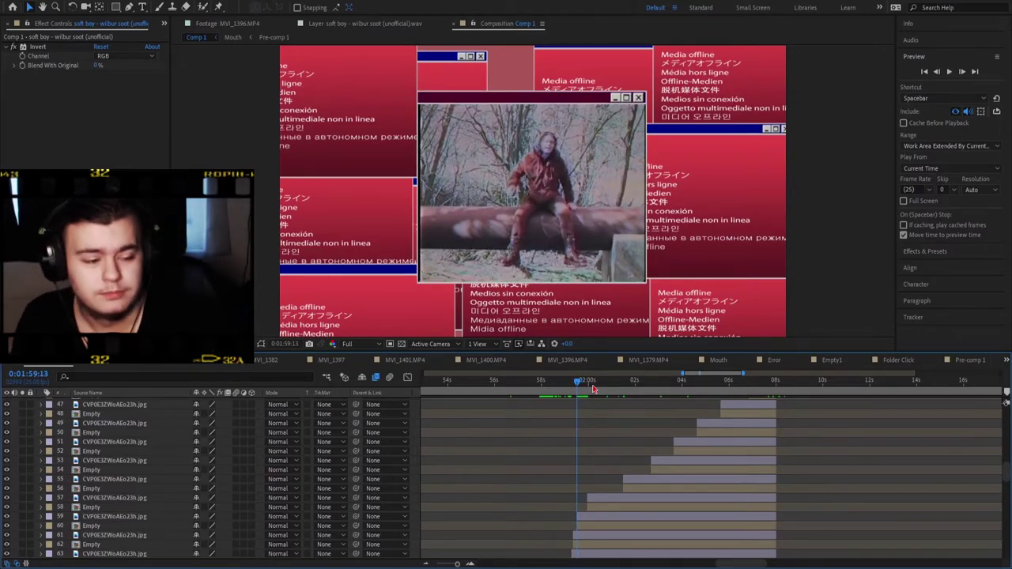
drag(592, 384, 644, 384)
scroll(686, 391, up, 5)
click(588, 518)
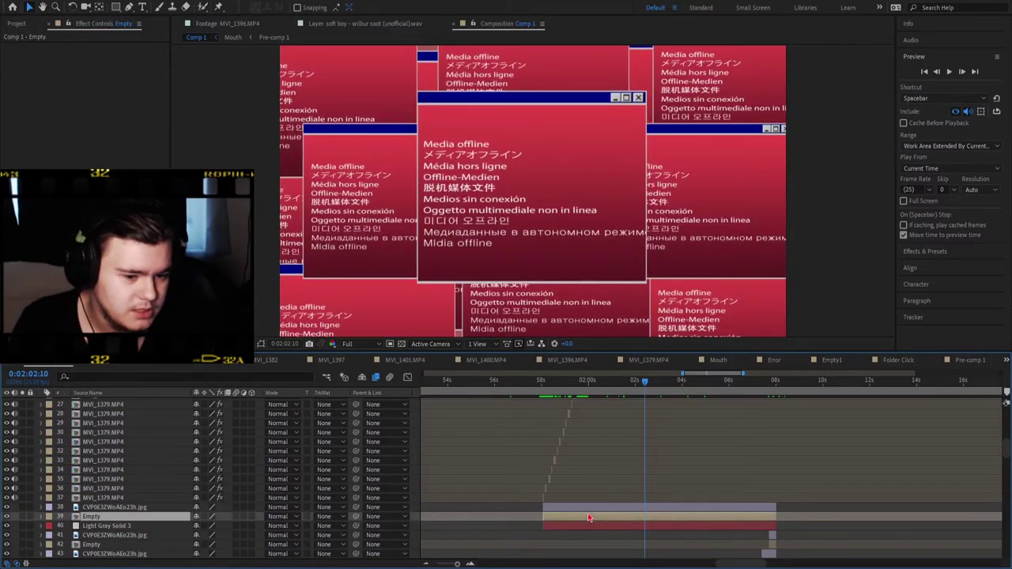
double_click(600, 519)
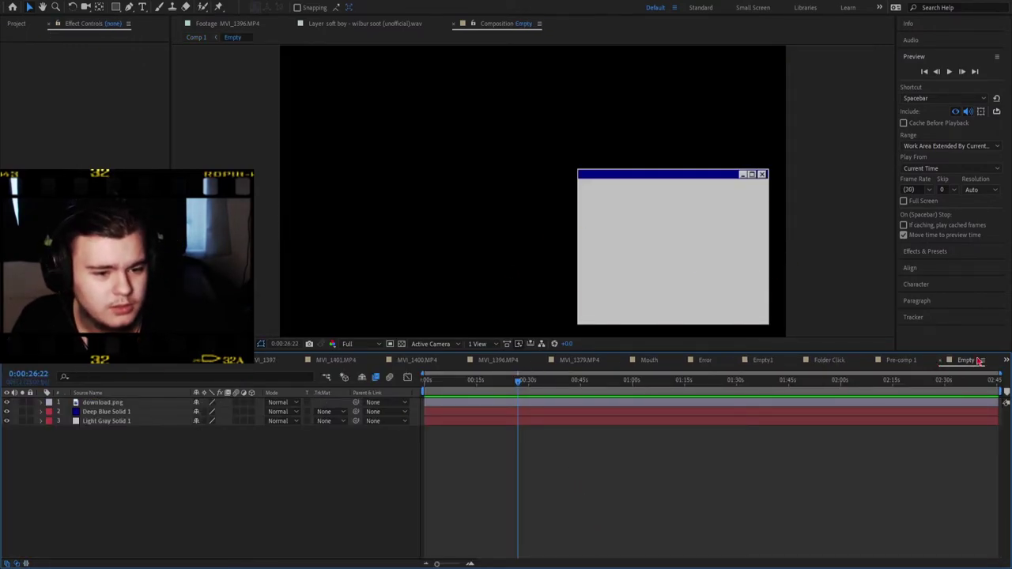
key(Home)
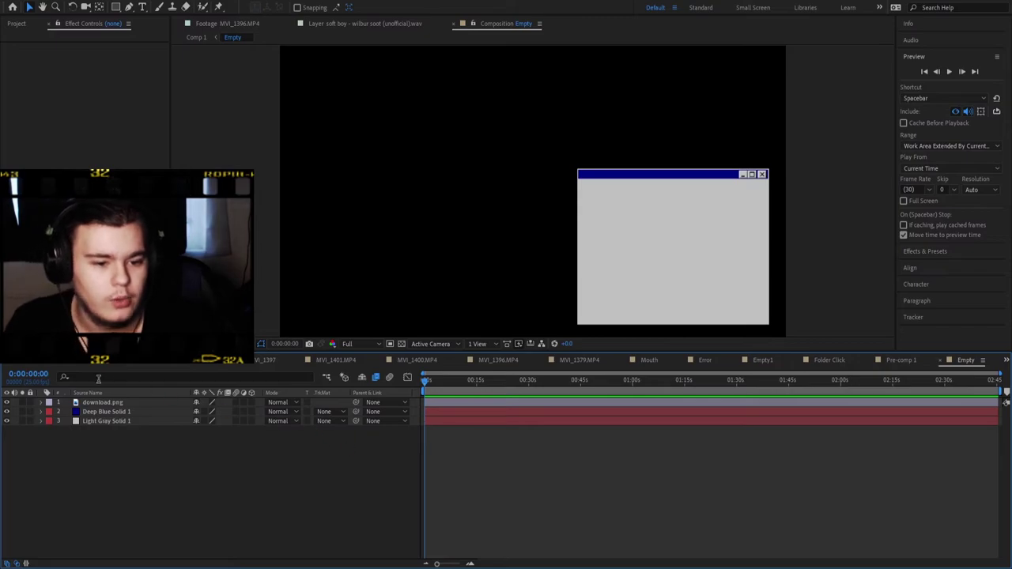
click(105, 403)
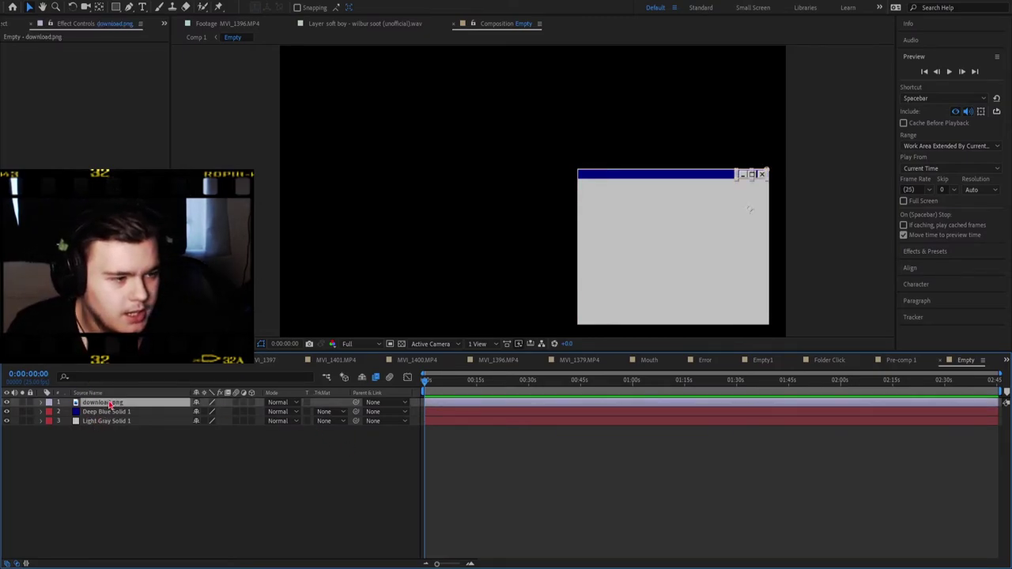
click(123, 451)
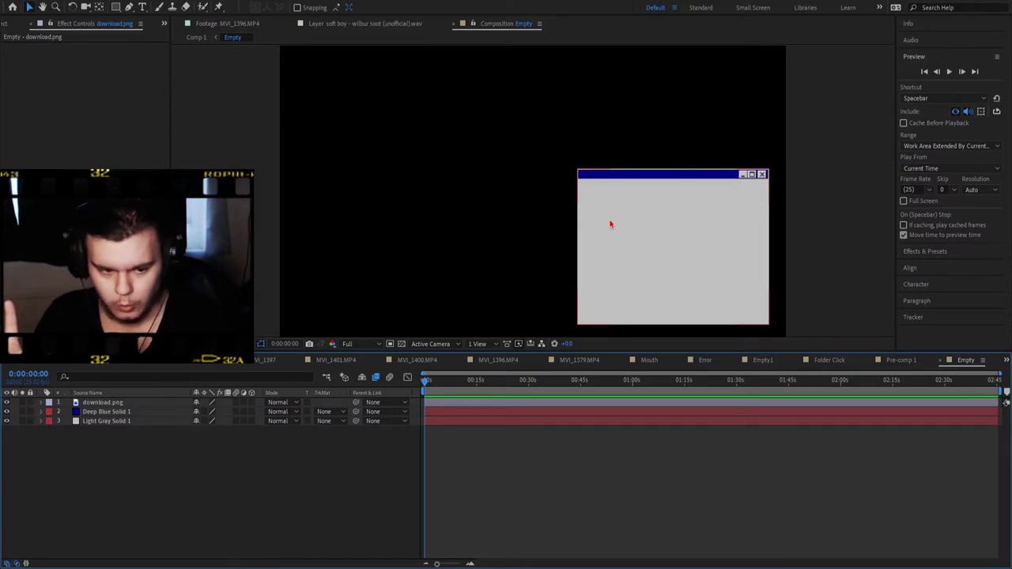
click(133, 422)
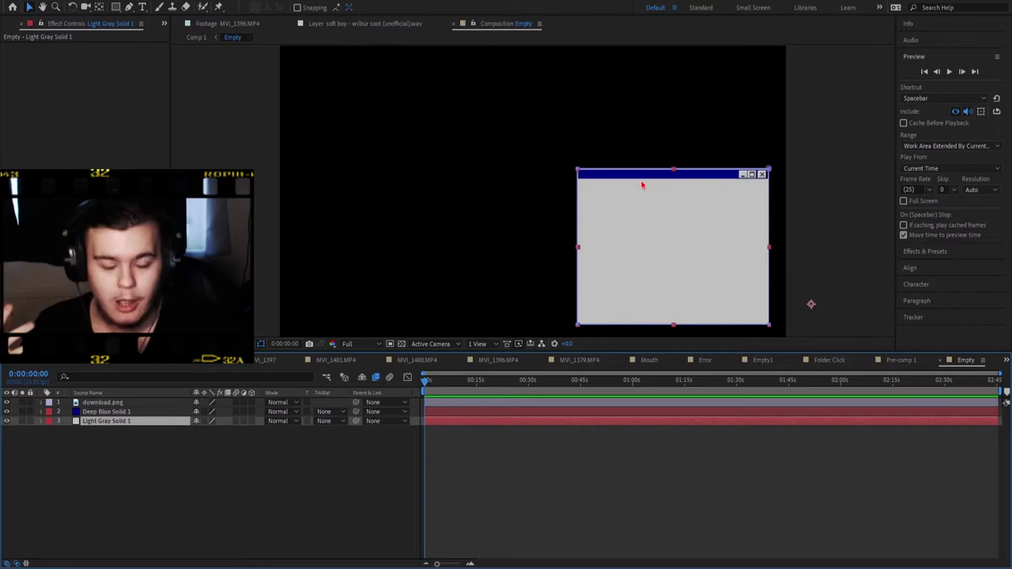
click(21, 424)
click(22, 422)
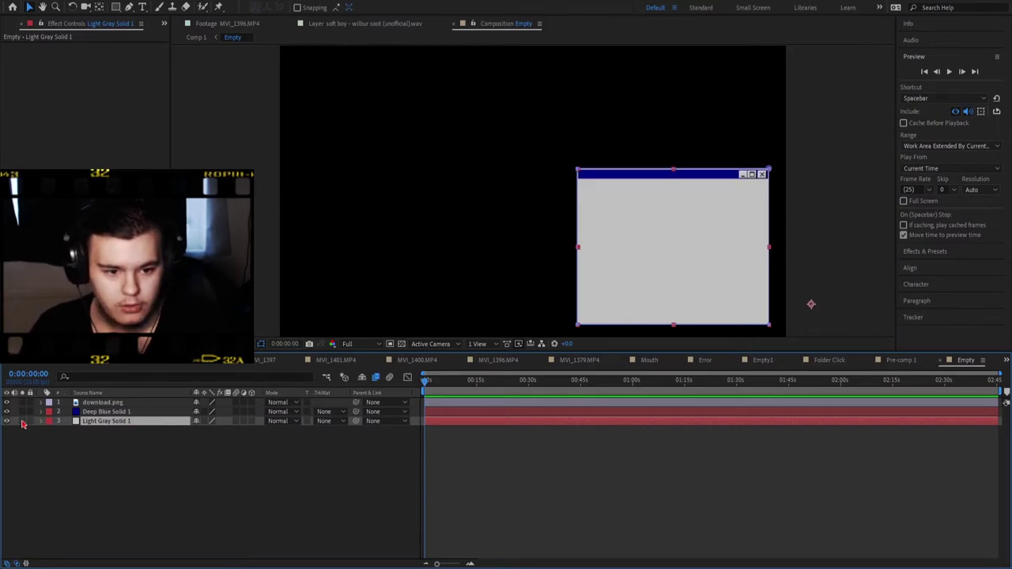
click(21, 411)
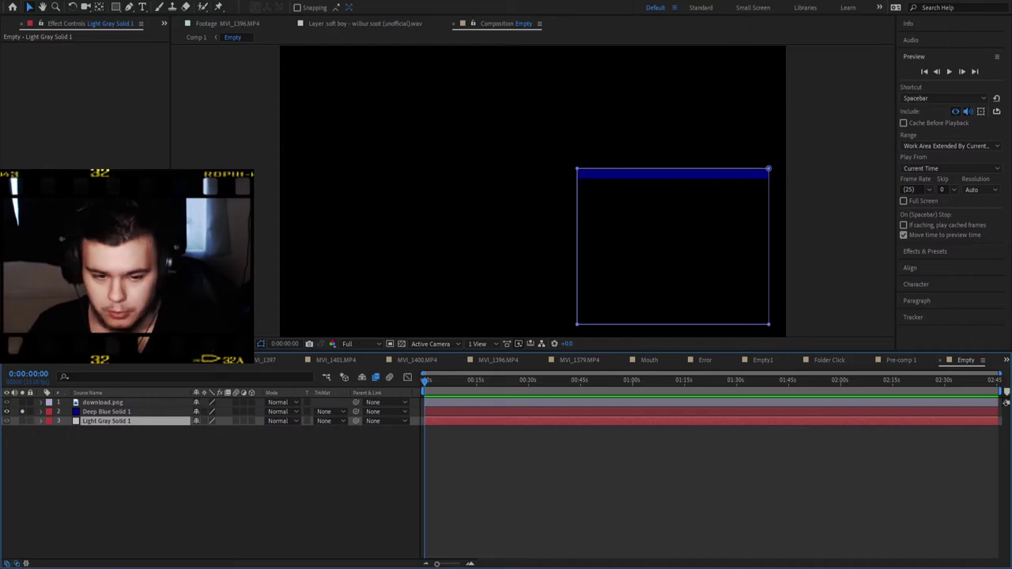
click(22, 411)
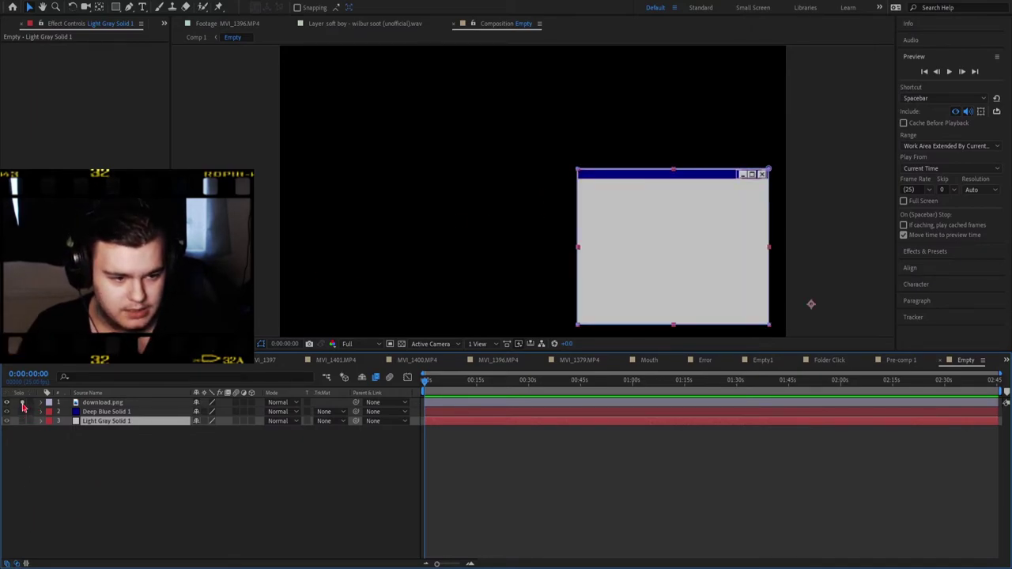
click(22, 403)
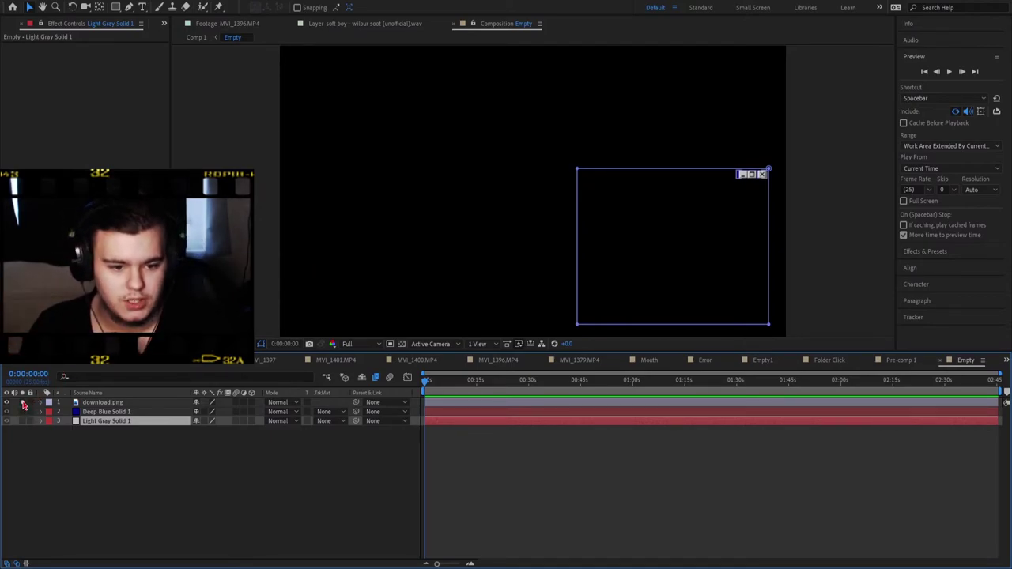
click(24, 404)
click(96, 412)
click(98, 418)
click(98, 413)
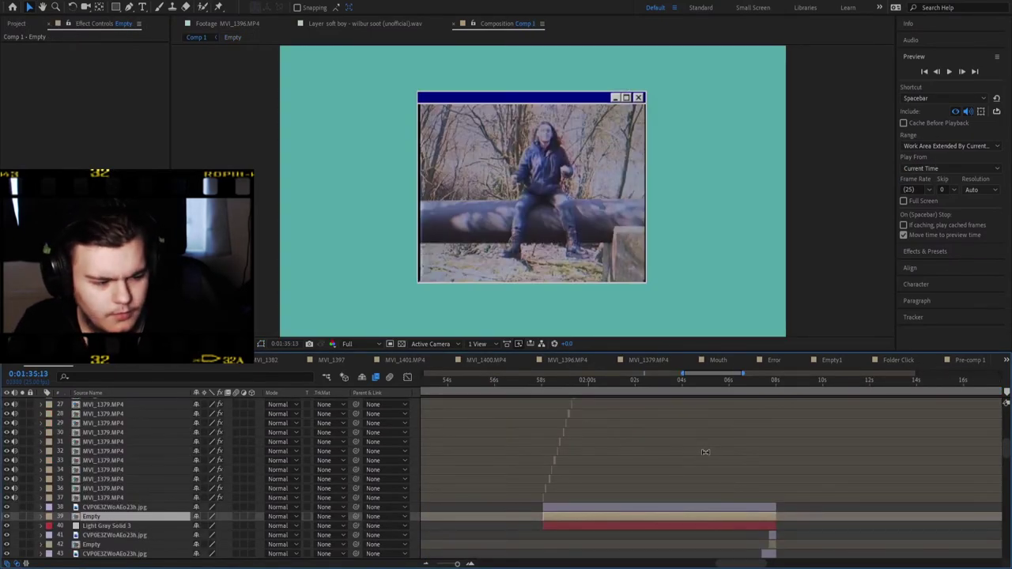
Preview Comp 1 around 0:02:08, then go back to the red Media offline frame.
scroll(706, 451, down, 12)
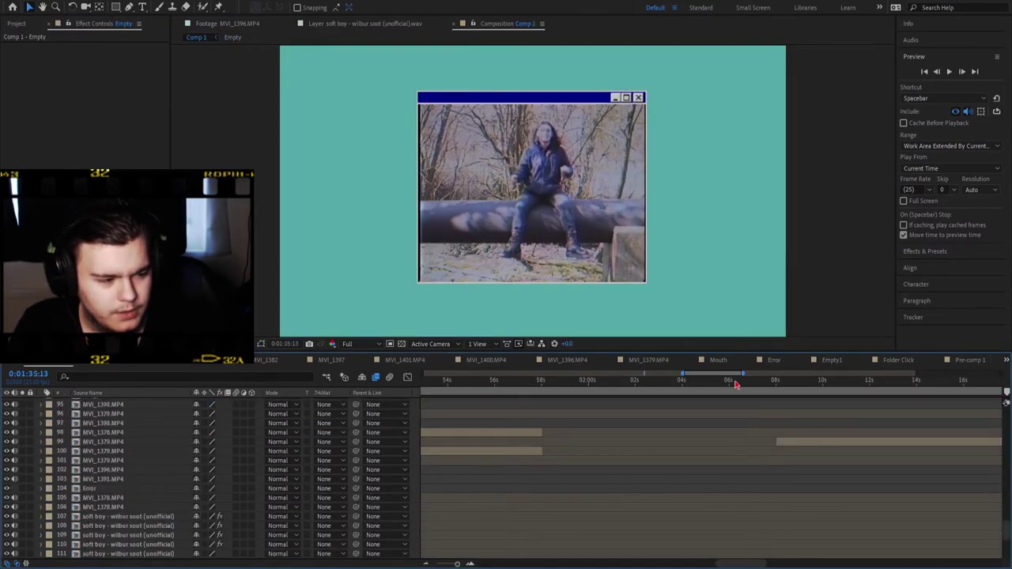
drag(748, 382, 839, 393)
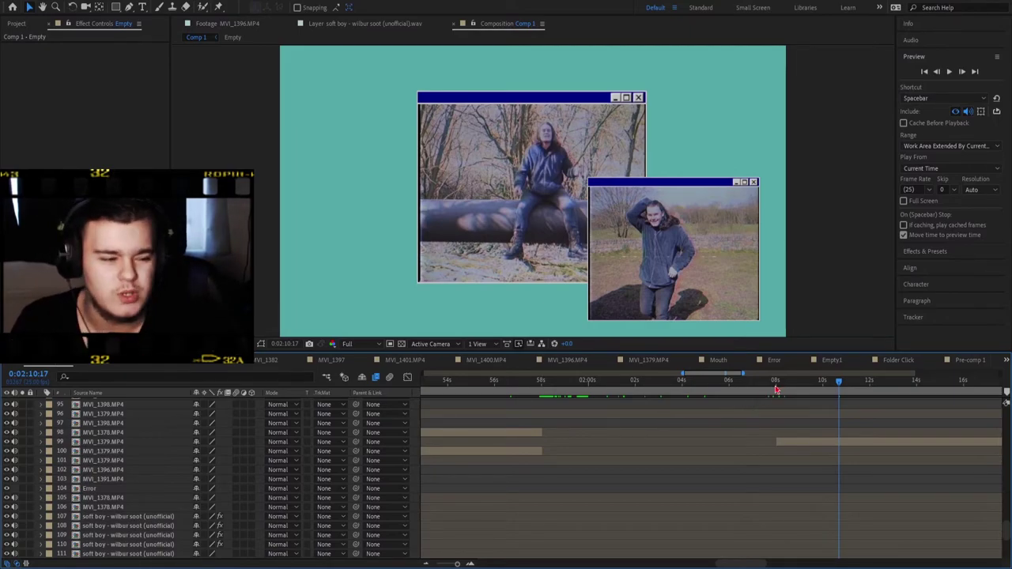
drag(783, 381, 558, 380)
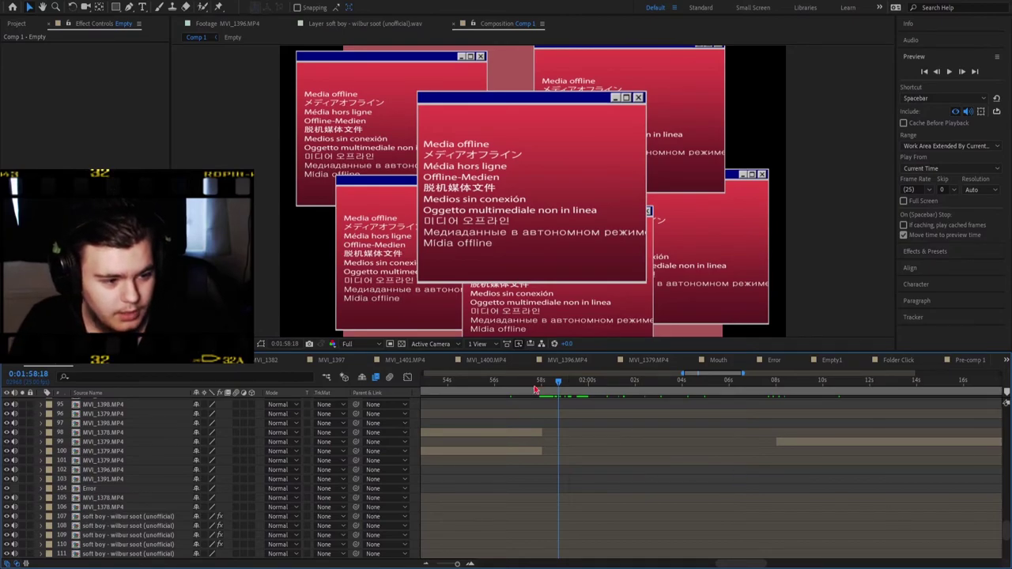
Scrub back to the photo windows section and select layer 98 MVI_1378.MP4.
drag(535, 387, 510, 381)
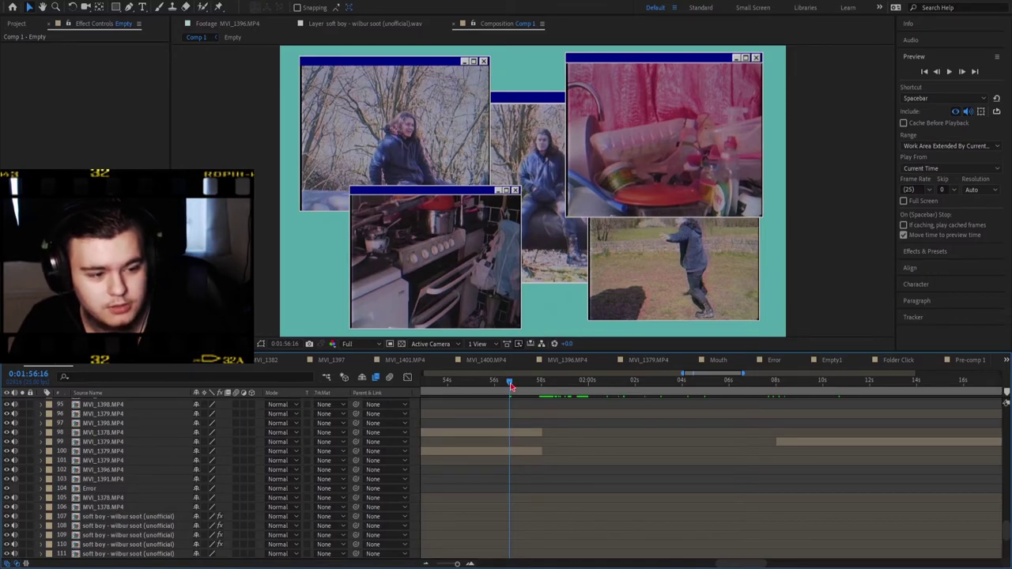
drag(510, 385, 633, 375)
click(340, 433)
click(444, 387)
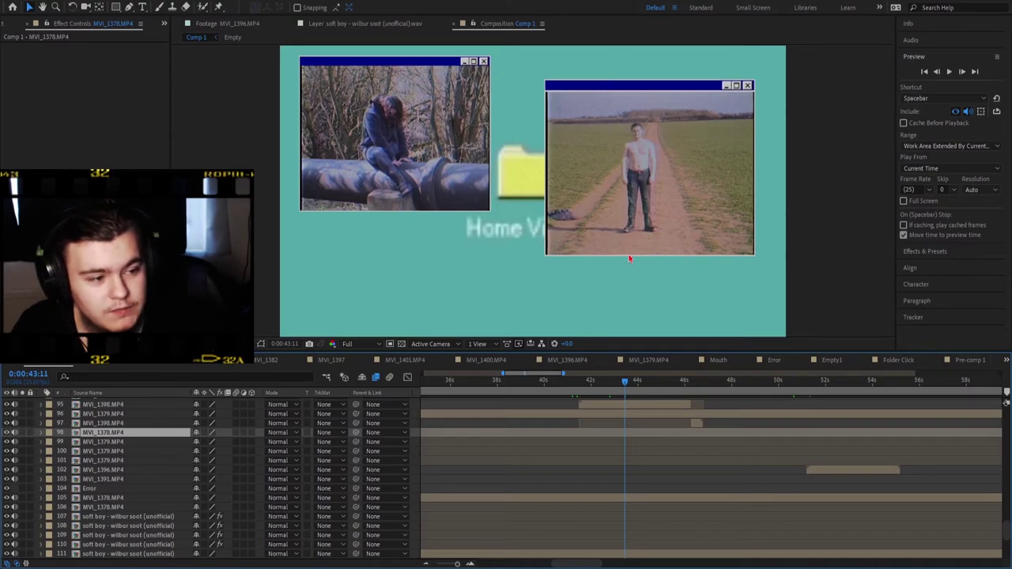
Open the MVI_1398.MP4 window pre-comp and select its footage layer a few frames earlier.
double_click(625, 407)
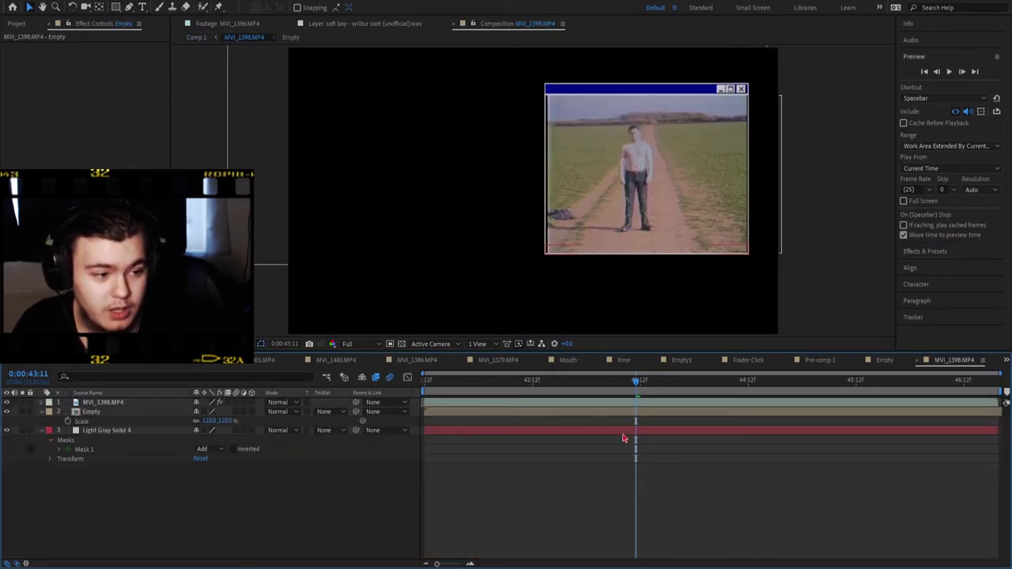
click(124, 405)
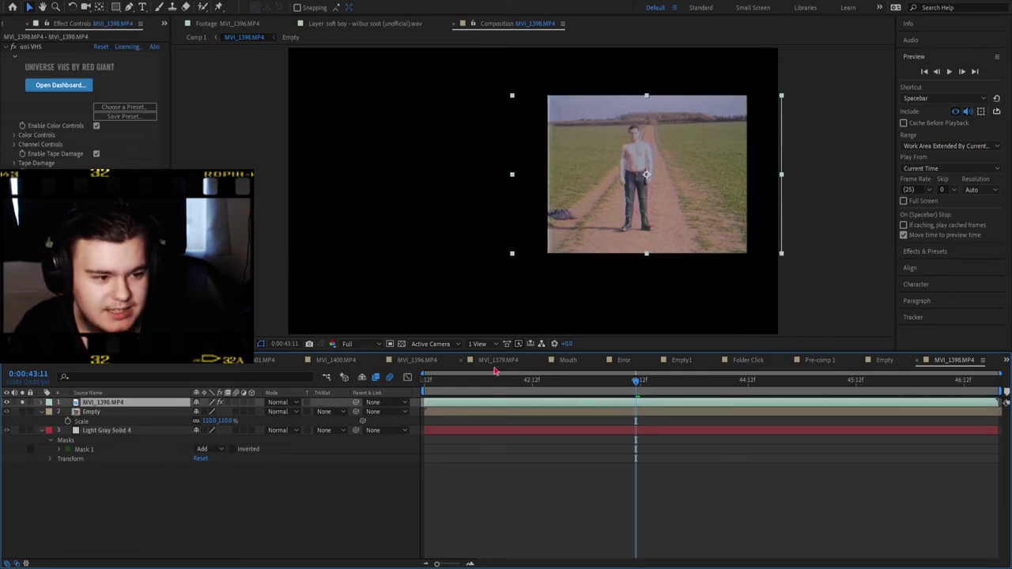
mouse_move(637, 380)
mouse_down()
mouse_move(605, 385)
mouse_move(630, 385)
mouse_up()
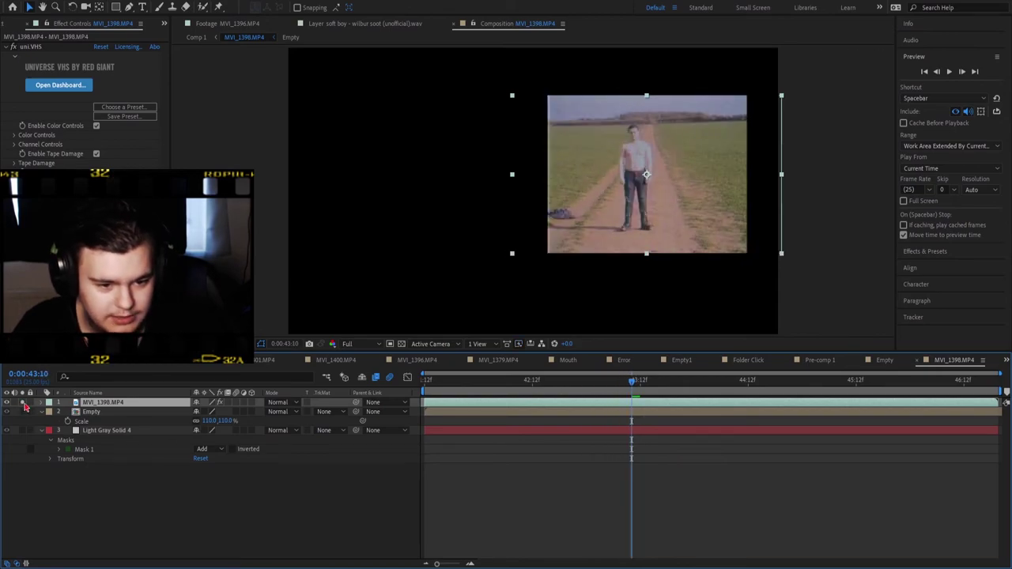
View the raw MVI_1398.MP4 field footage on its own in the Layer panel and play it.
double_click(545, 404)
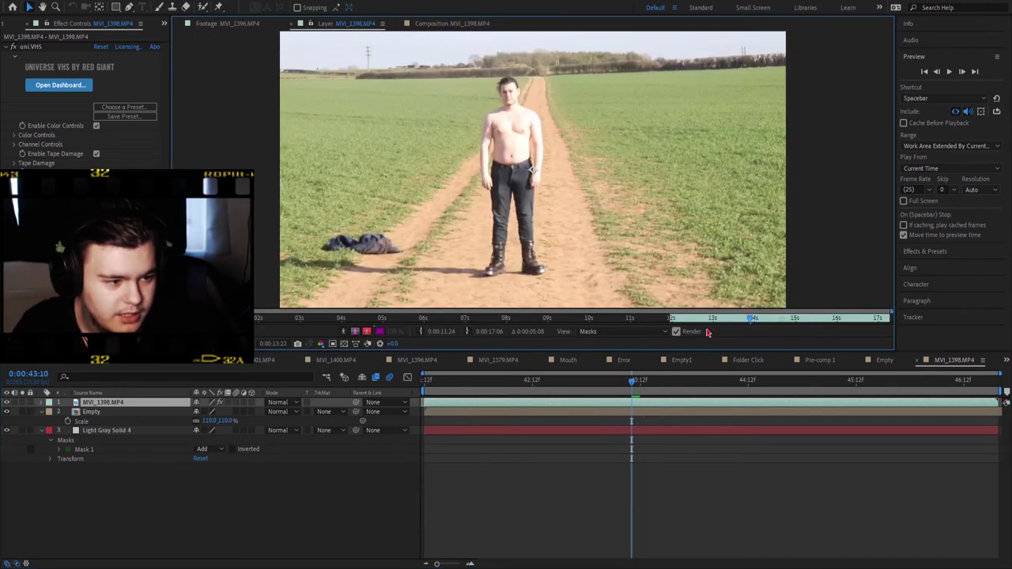
mouse_move(745, 323)
mouse_down()
mouse_move(434, 318)
mouse_move(464, 318)
mouse_up()
key(space)
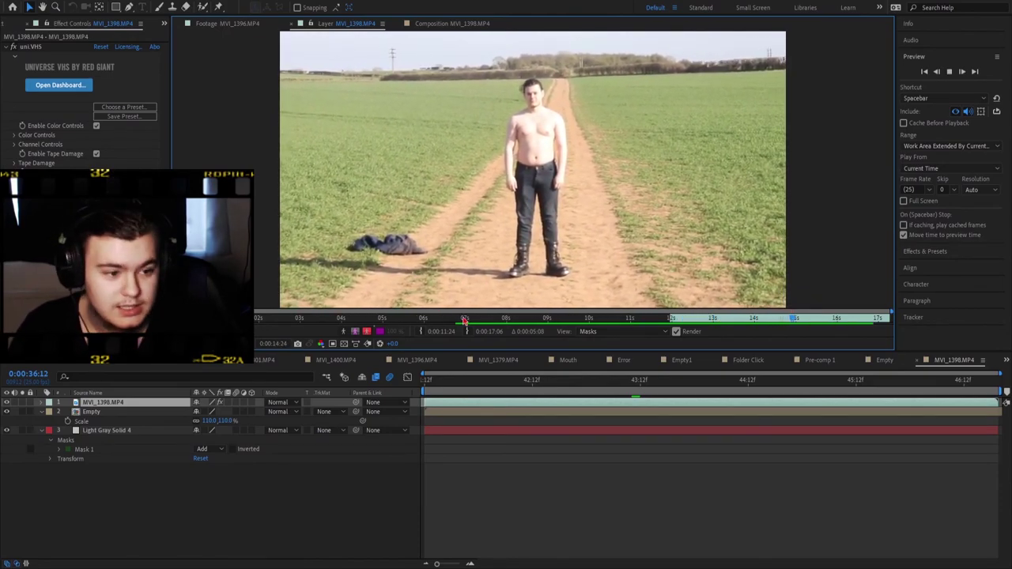
key(space)
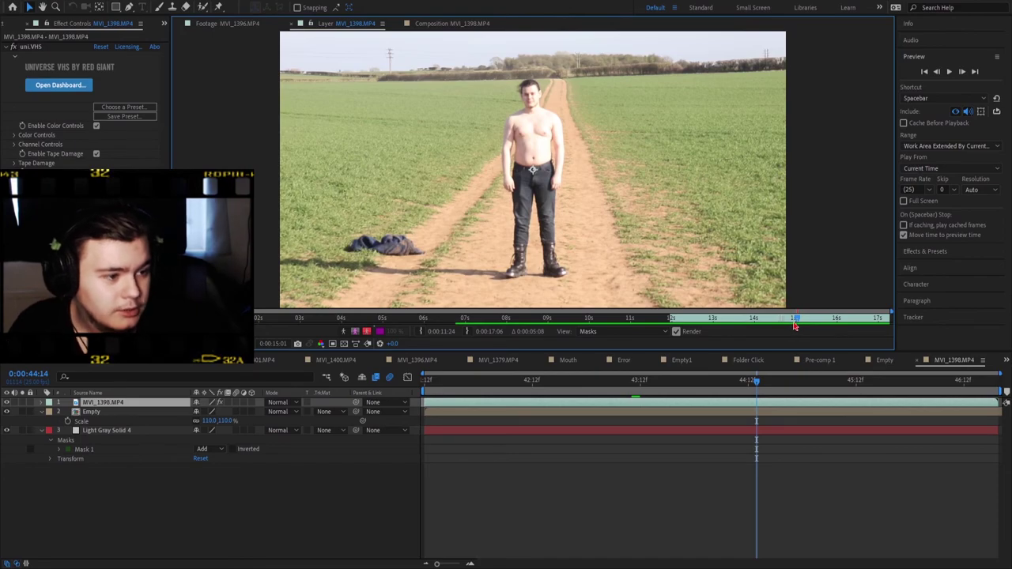
drag(797, 320, 749, 317)
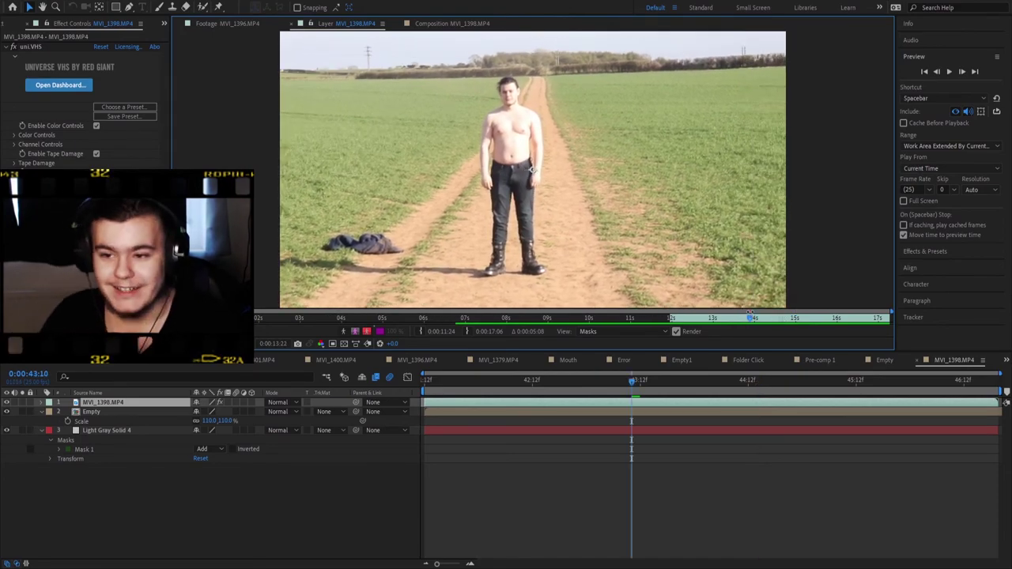